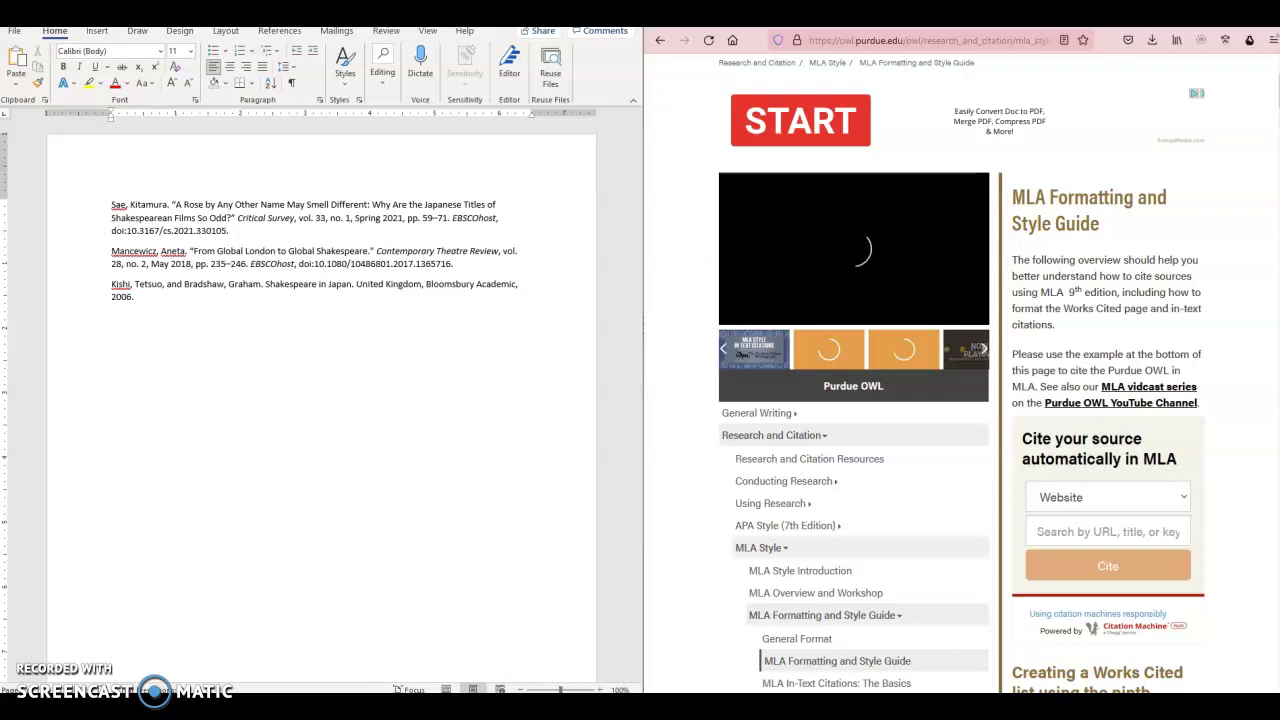
# Step: Scroll the Purdue OWL page and go to the MLA Sample Paper page
pyautogui.scroll(-1, 1145, 445)
pyautogui.scroll(-6, 1147, 452)
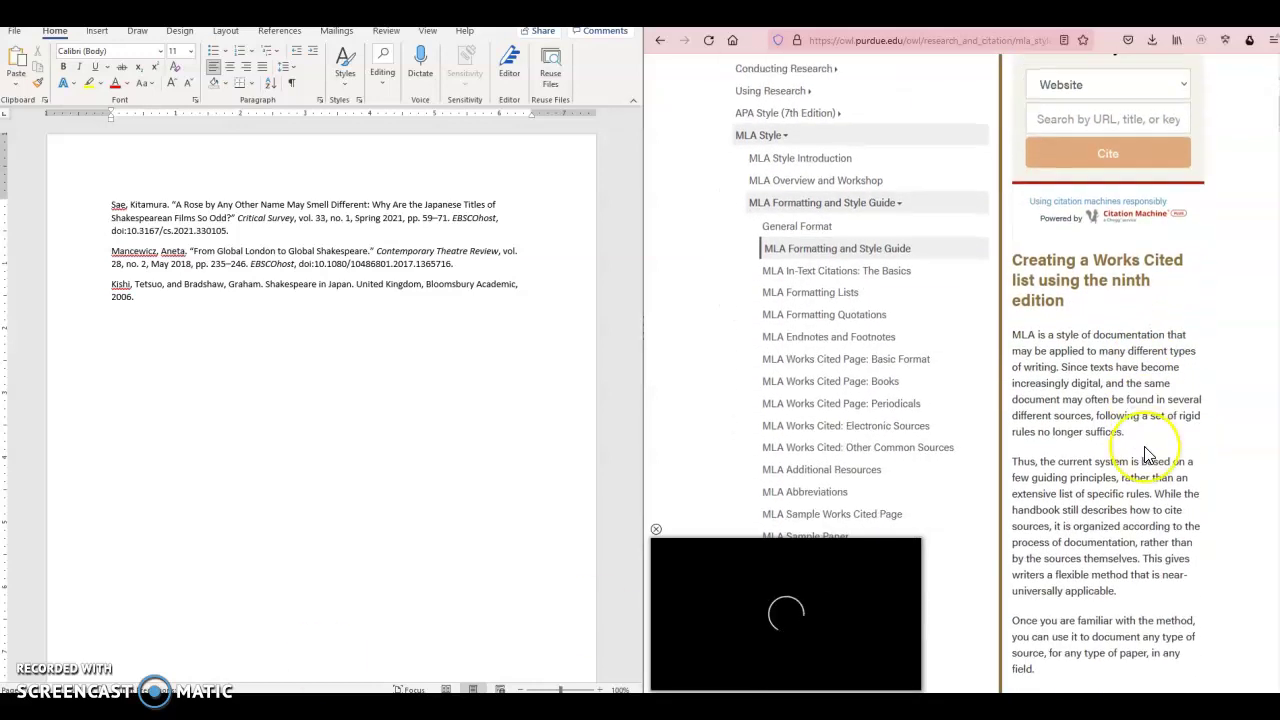
pyautogui.scroll(-1, 1147, 455)
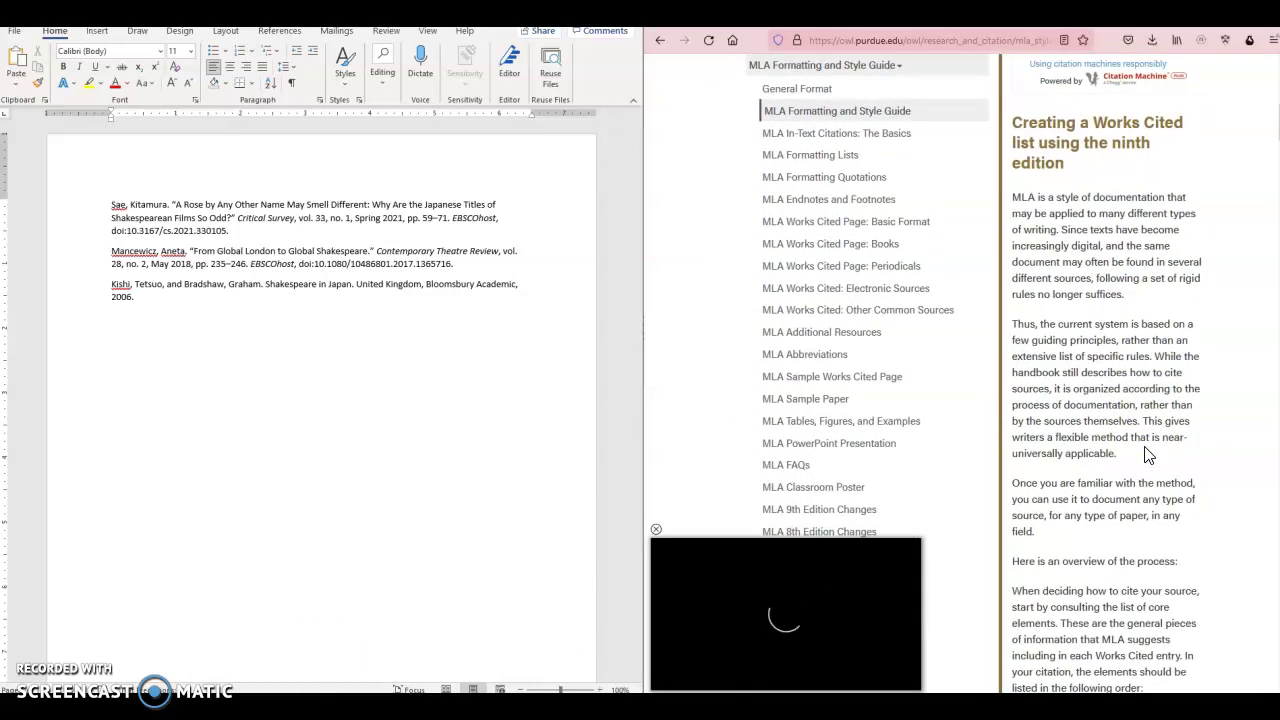
pyautogui.click(813, 404)
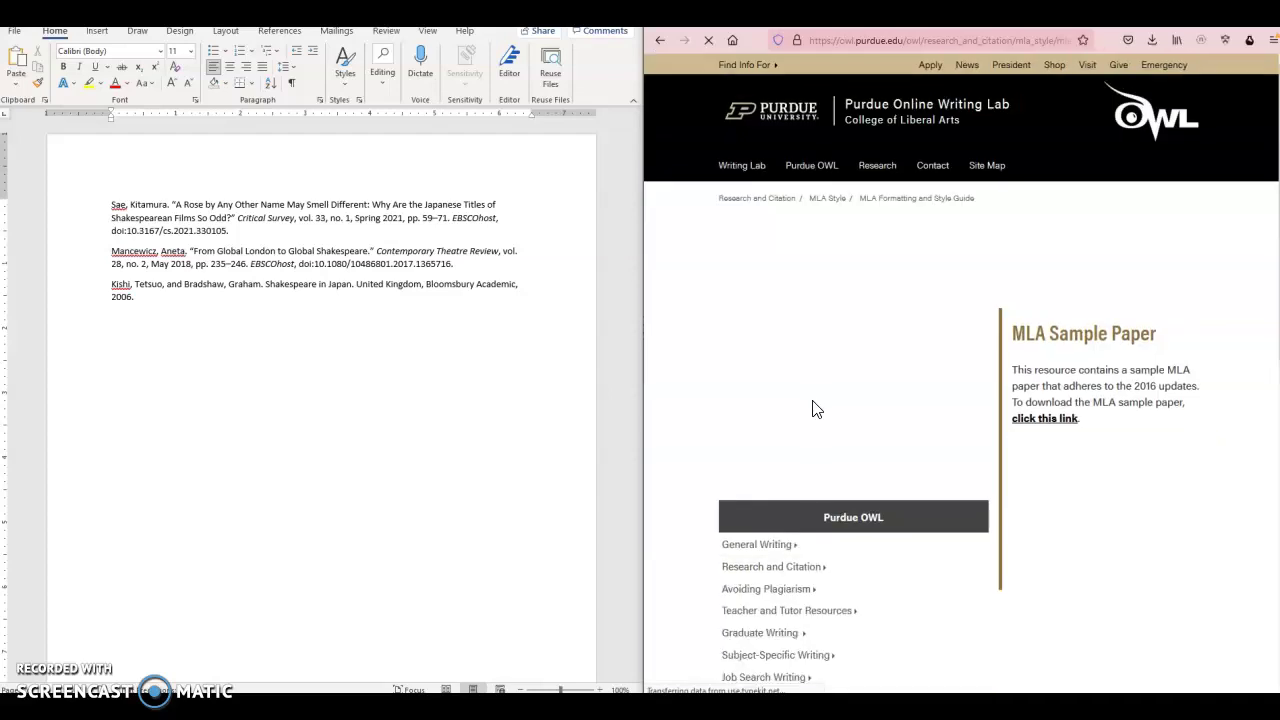
# Step: Scroll through the sample paper preview and load the full sample paper PDF
pyautogui.scroll(-5, 815, 405)
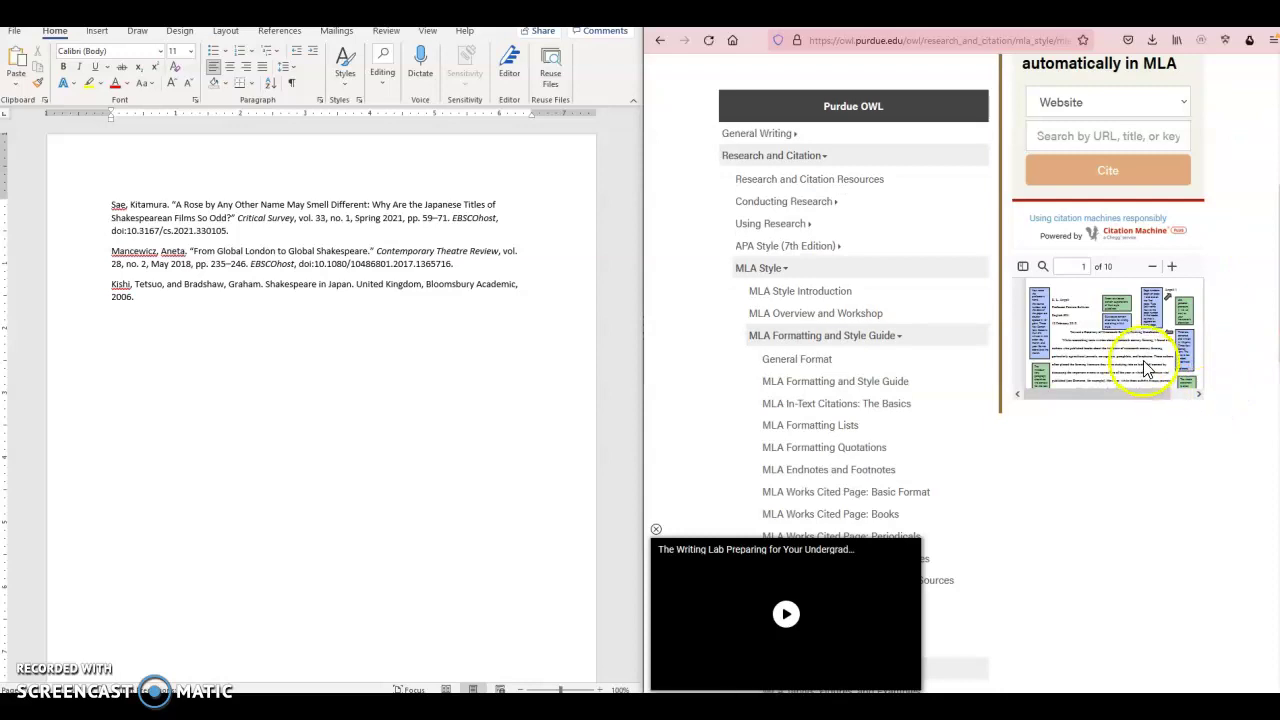
pyautogui.scroll(-2, 1140, 345)
pyautogui.scroll(-5, 1108, 326)
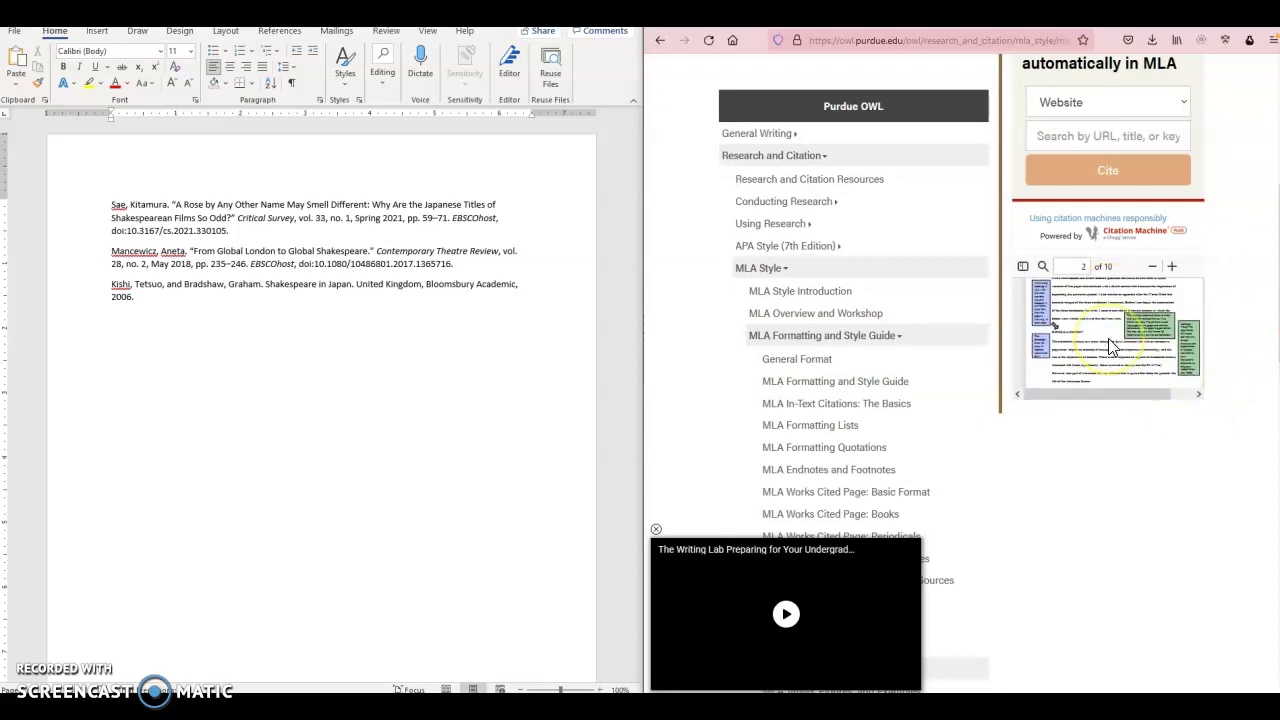
pyautogui.scroll(-1, 1113, 345)
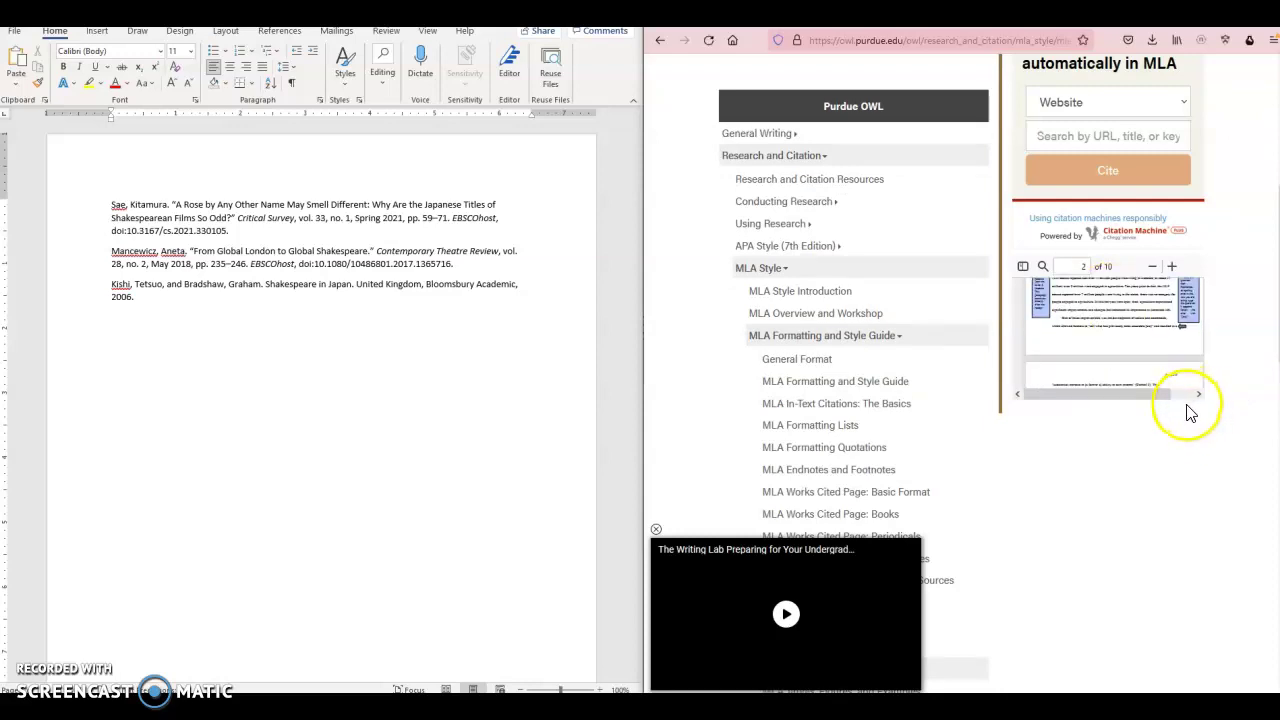
pyautogui.scroll(-10, 1140, 340)
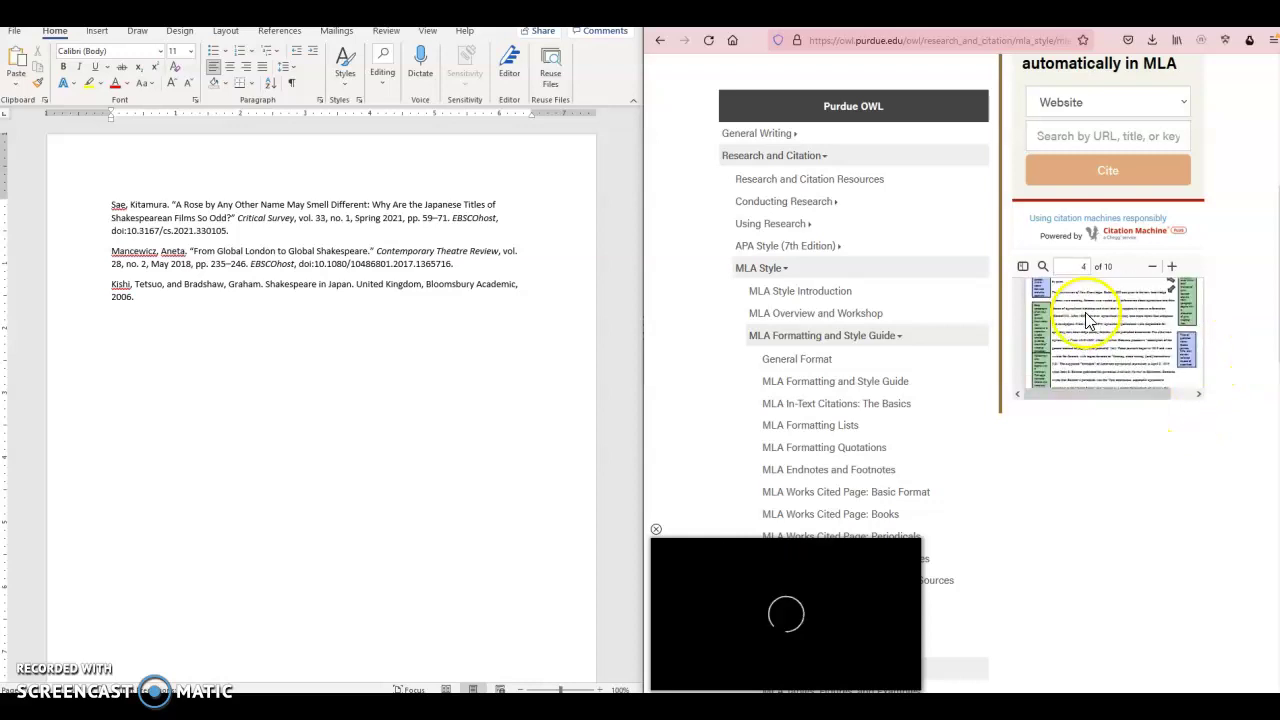
pyautogui.scroll(-3, 1100, 335)
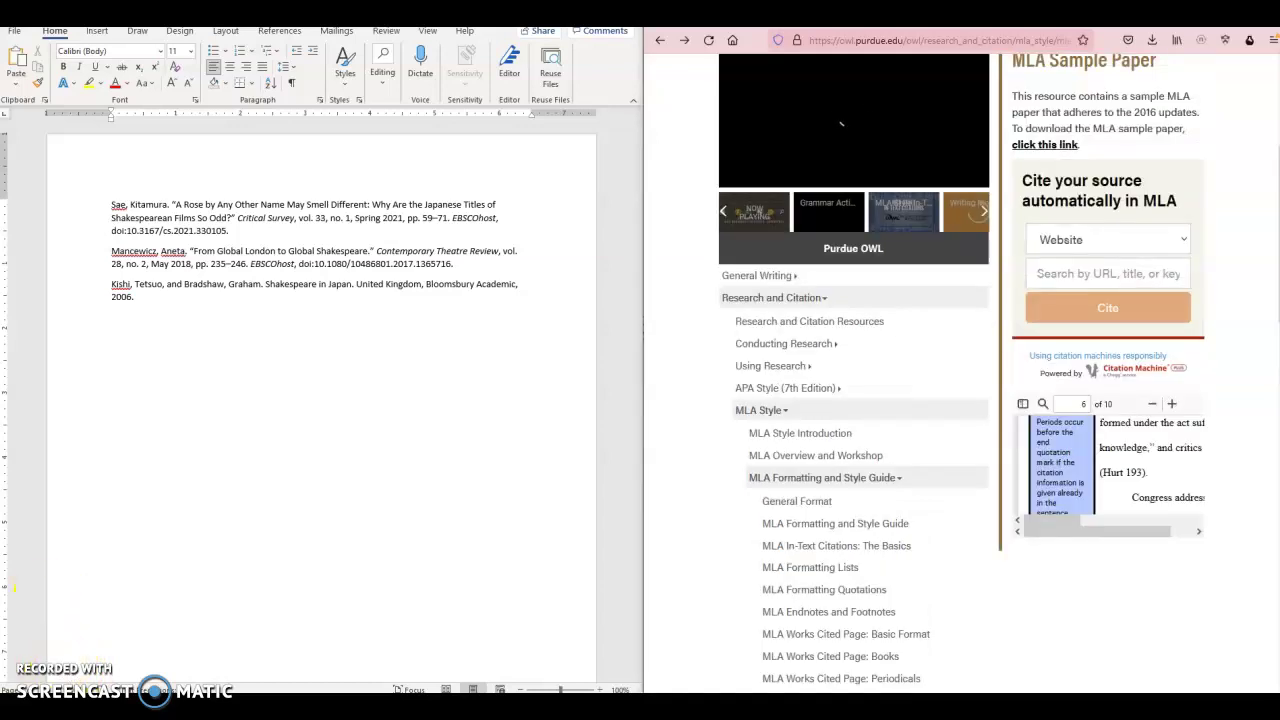
pyautogui.click(1026, 148)
# Step: Scroll the sample paper PDF to page 9, its annotated Works Cited page
pyautogui.scroll(-3, 932, 398)
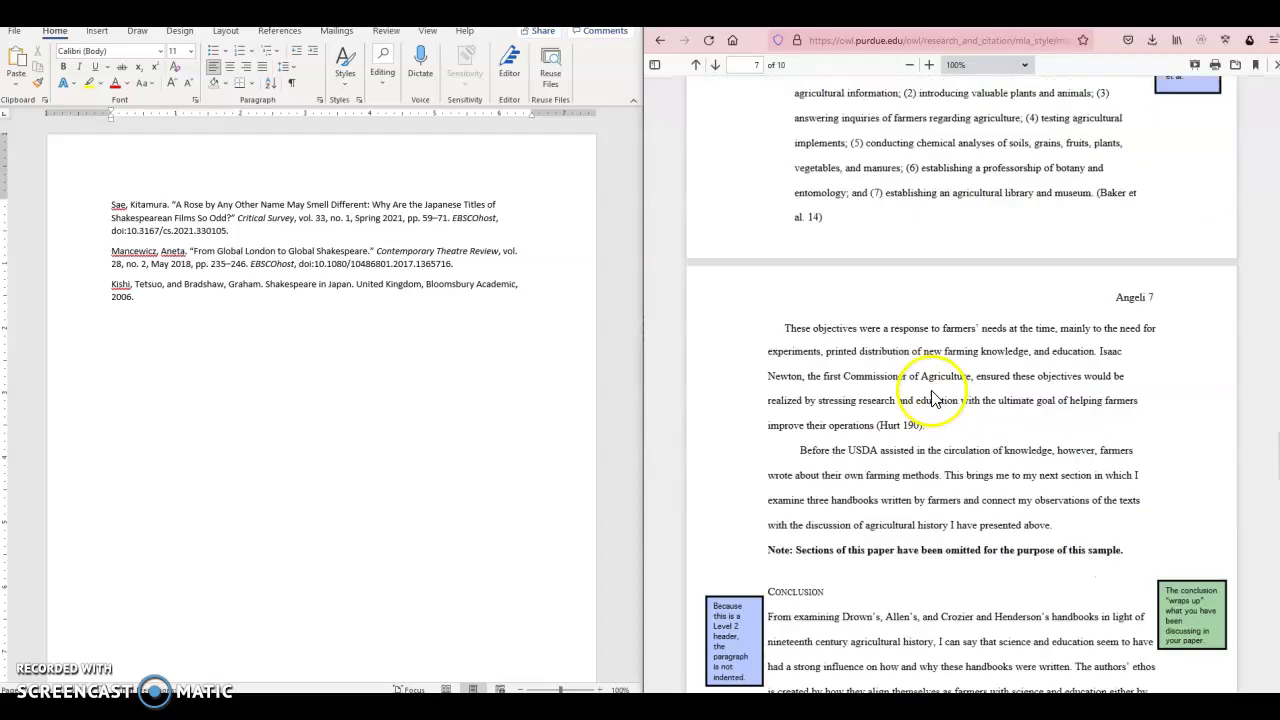
pyautogui.scroll(-15, 932, 398)
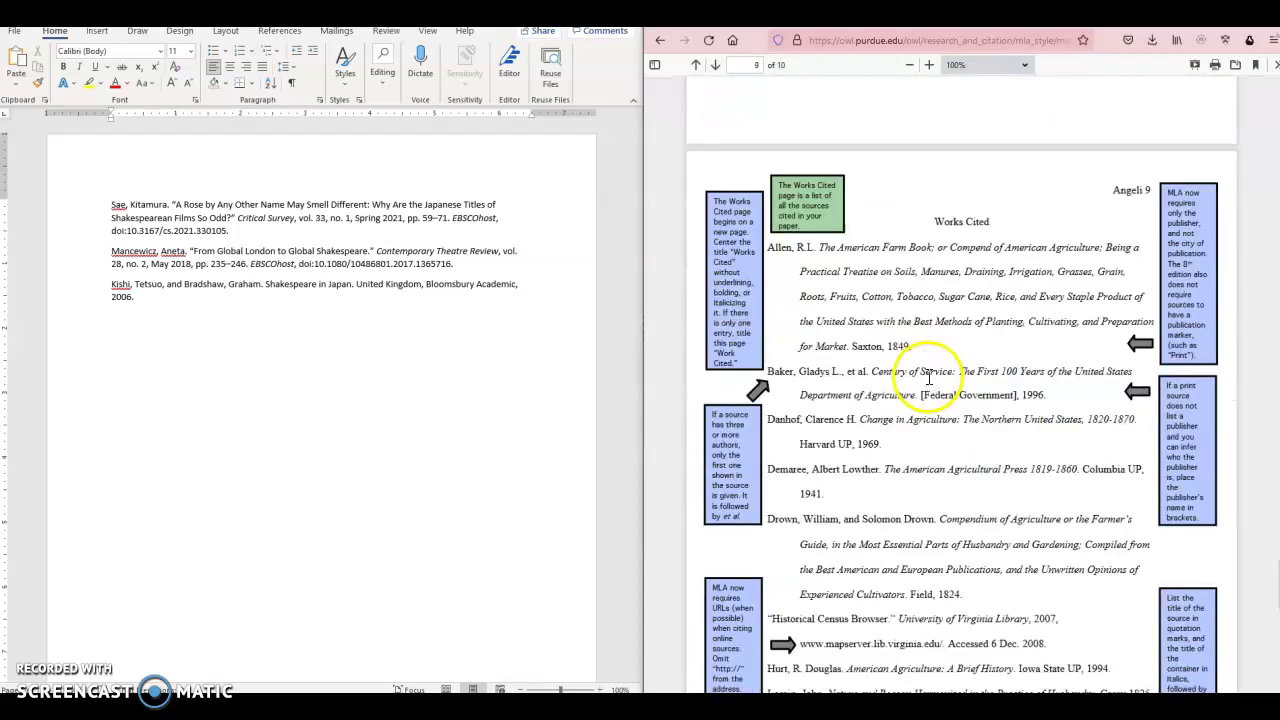
pyautogui.scroll(-1, 928, 382)
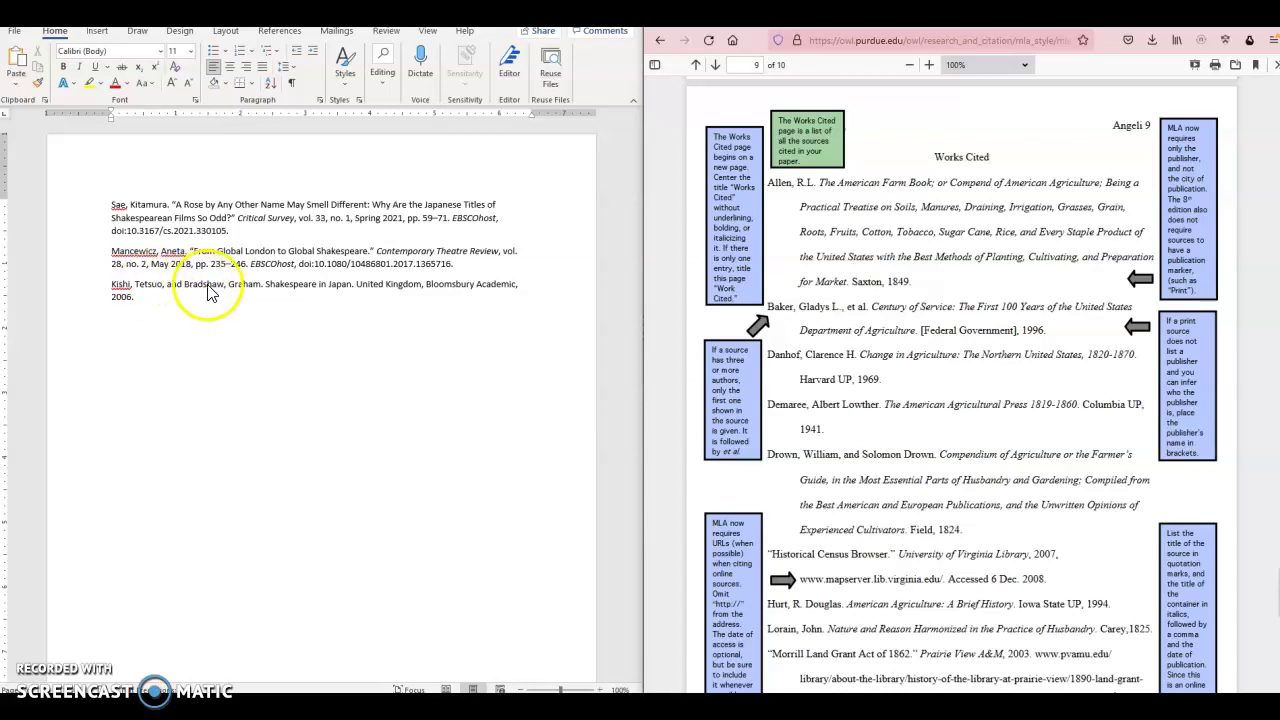
# Step: Italicize 'Shakespeare in Japan' in the Kishi citation
pyautogui.click(269, 285)
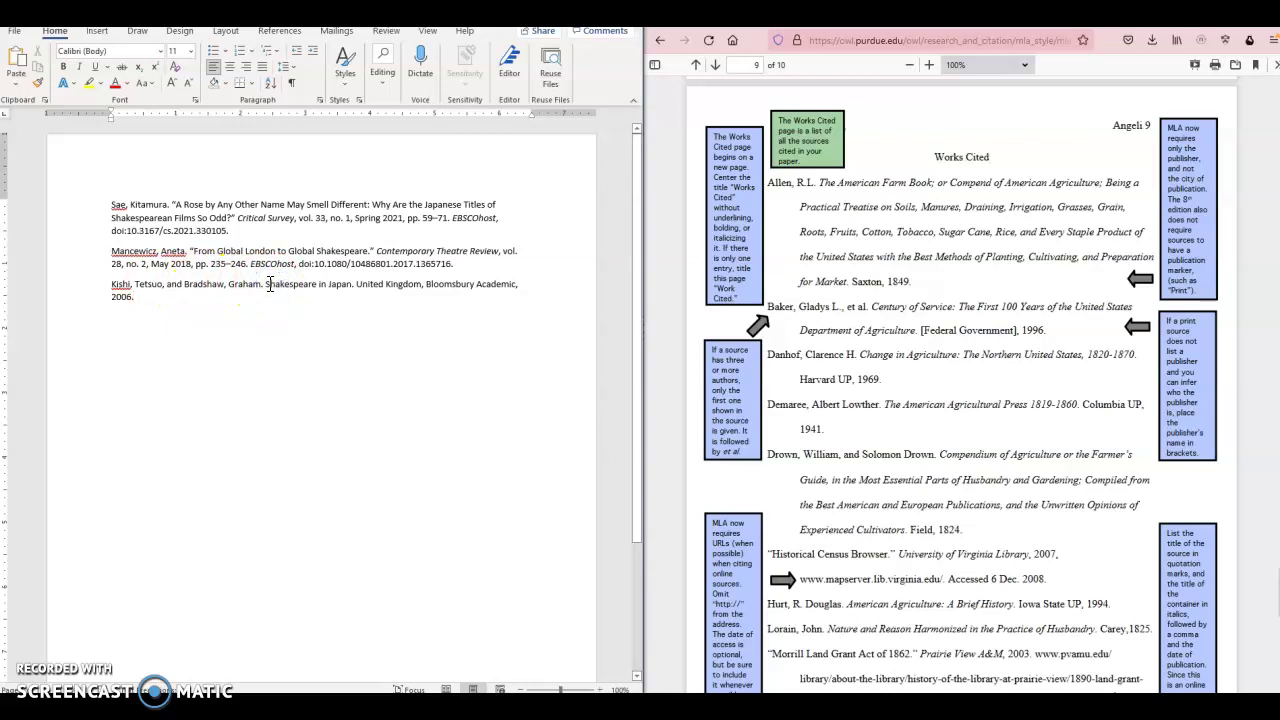
pyautogui.moveTo(268, 285); pyautogui.dragTo(347, 287)
pyautogui.hotkey('ctrl', 'i')
pyautogui.click(394, 449)
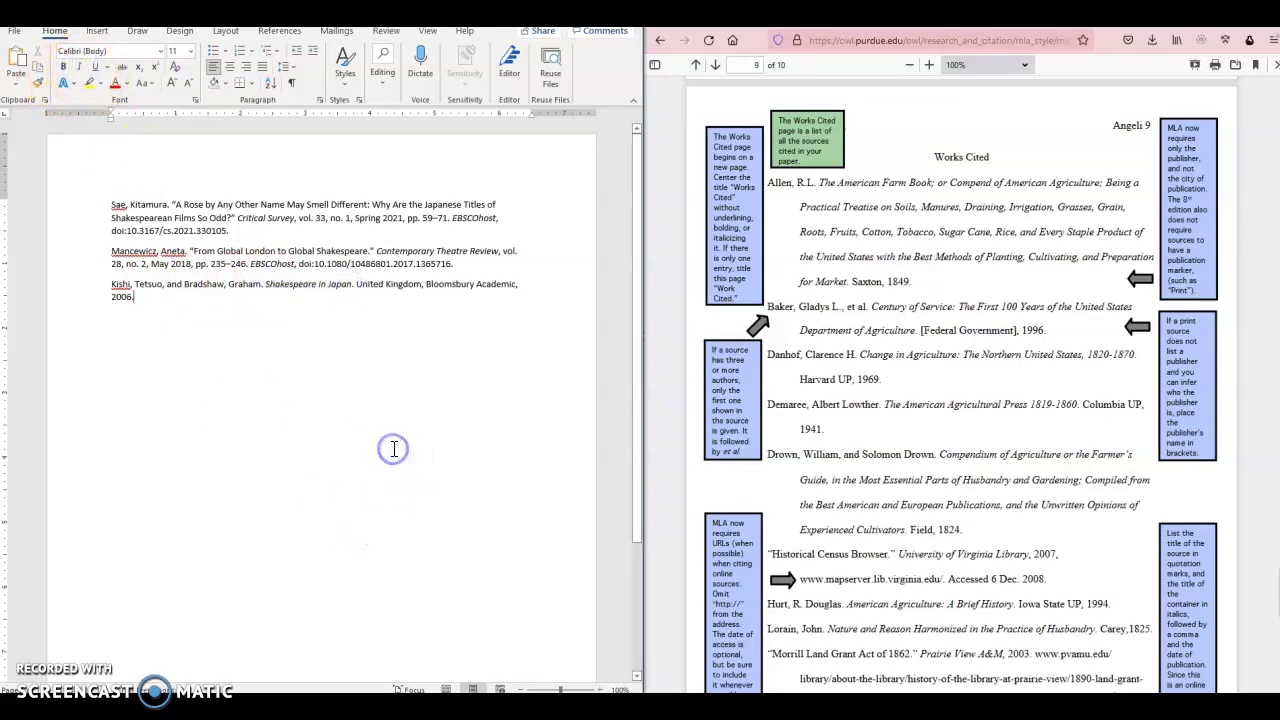
pyautogui.click(385, 445)
# Step: Apply 2.0 line spacing to all three citation paragraphs
pyautogui.click(297, 399)
pyautogui.tripleClick(84, 196)
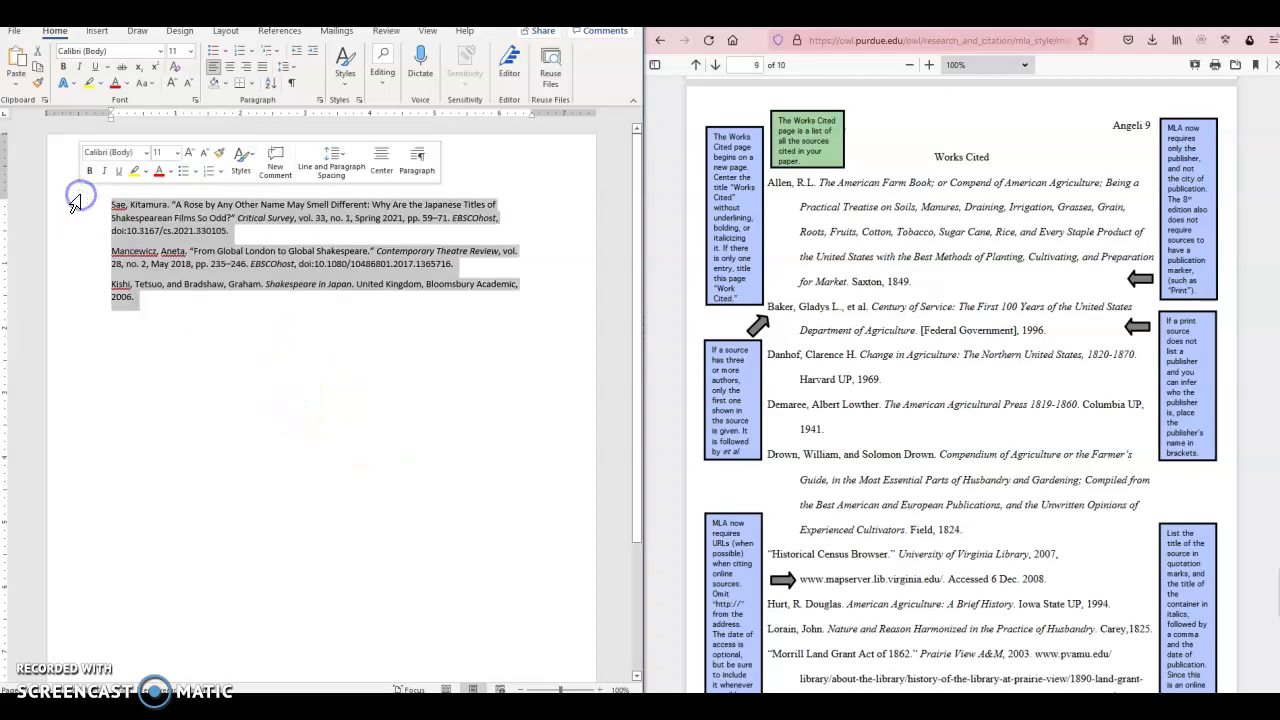
pyautogui.click(289, 72)
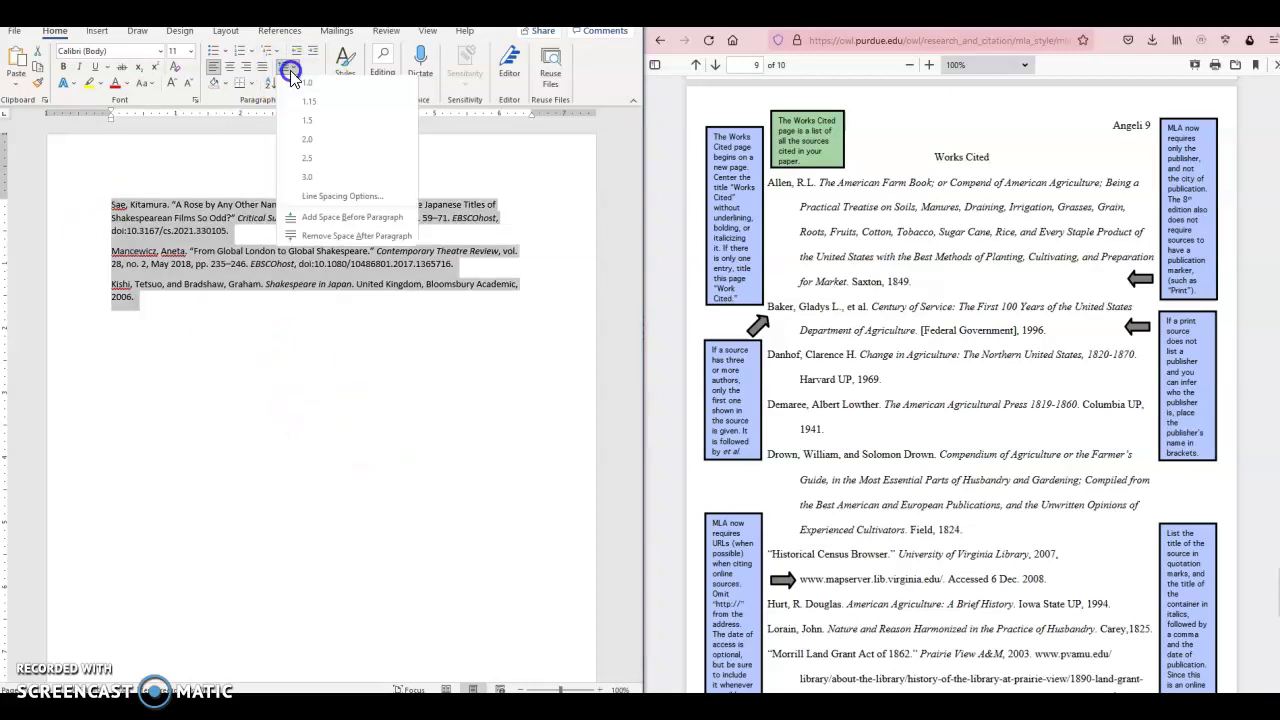
pyautogui.click(304, 155)
pyautogui.click(289, 514)
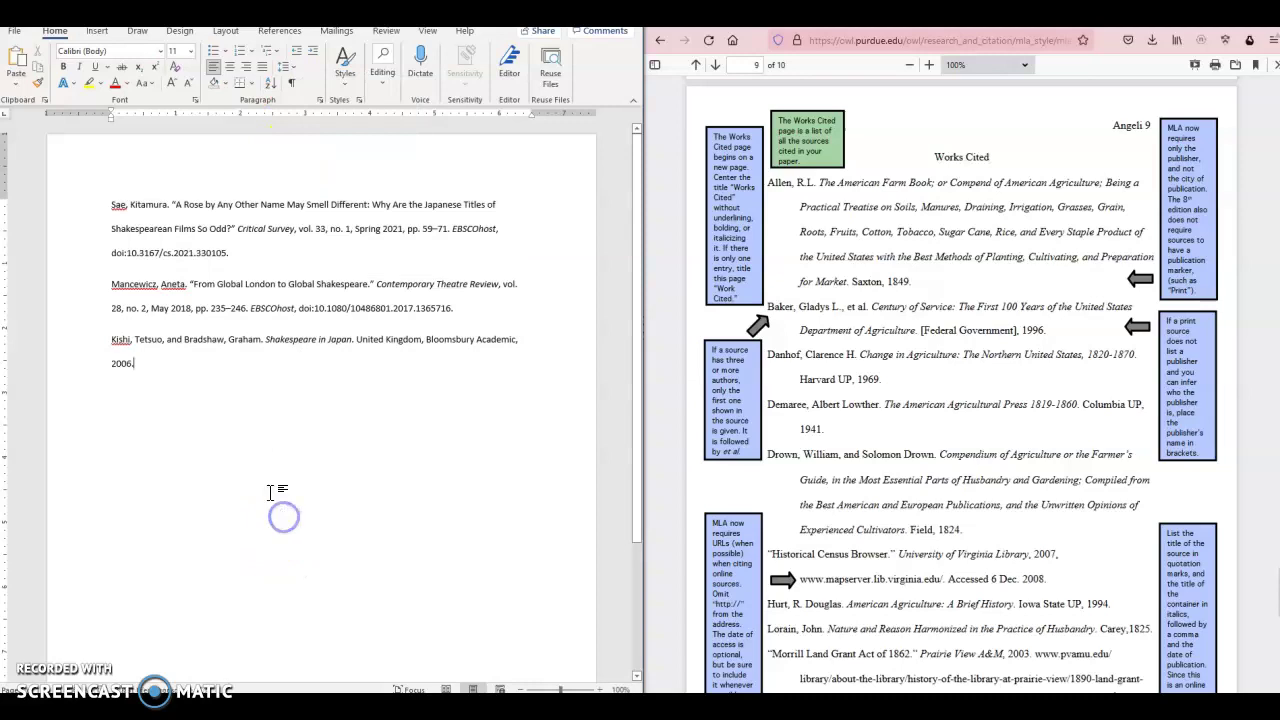
pyautogui.click(188, 445)
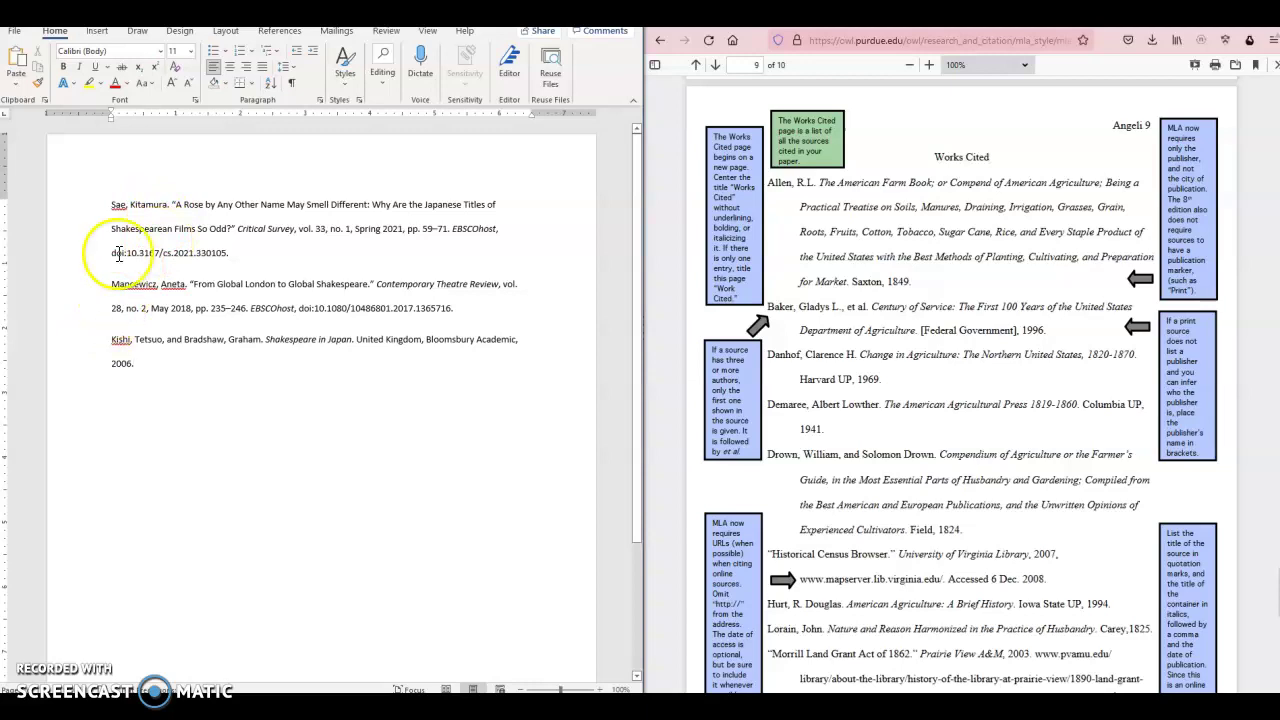
# Step: Turn on 'Don't add space between paragraphs of the same style' for the citations
pyautogui.moveTo(163, 363); pyautogui.dragTo(92, 174)
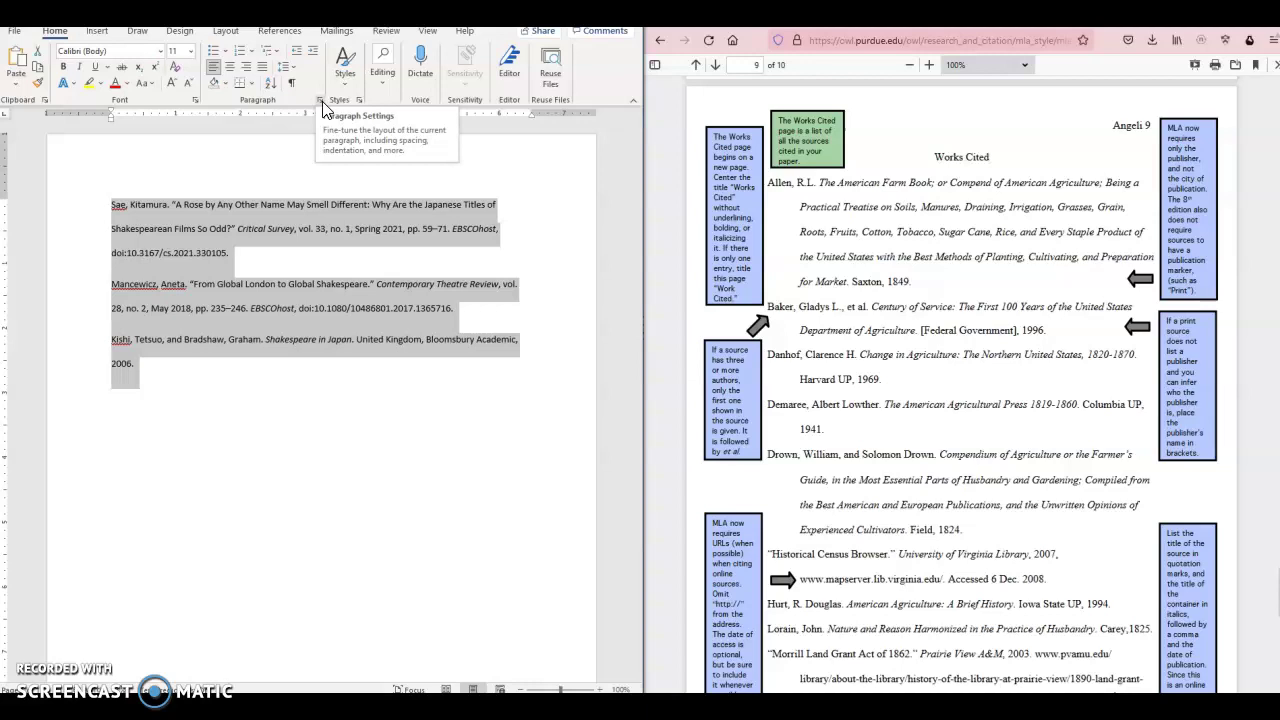
pyautogui.click(320, 101)
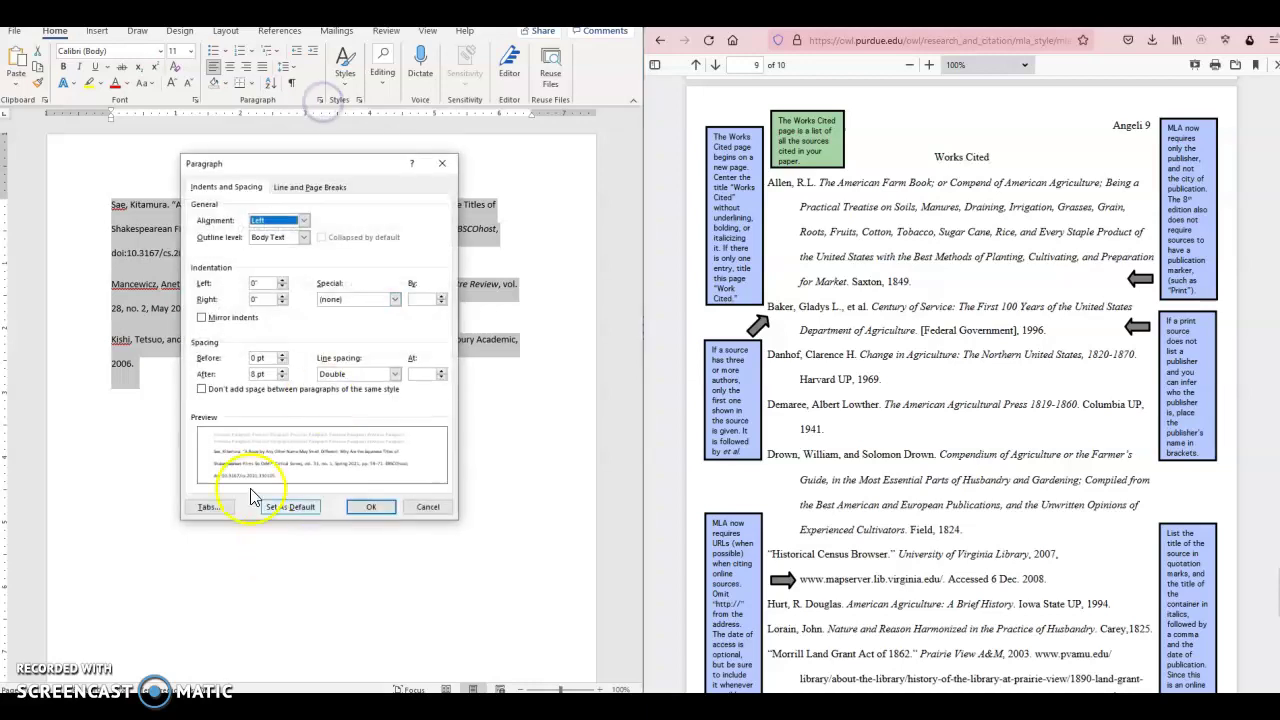
pyautogui.click(201, 389)
pyautogui.click(370, 507)
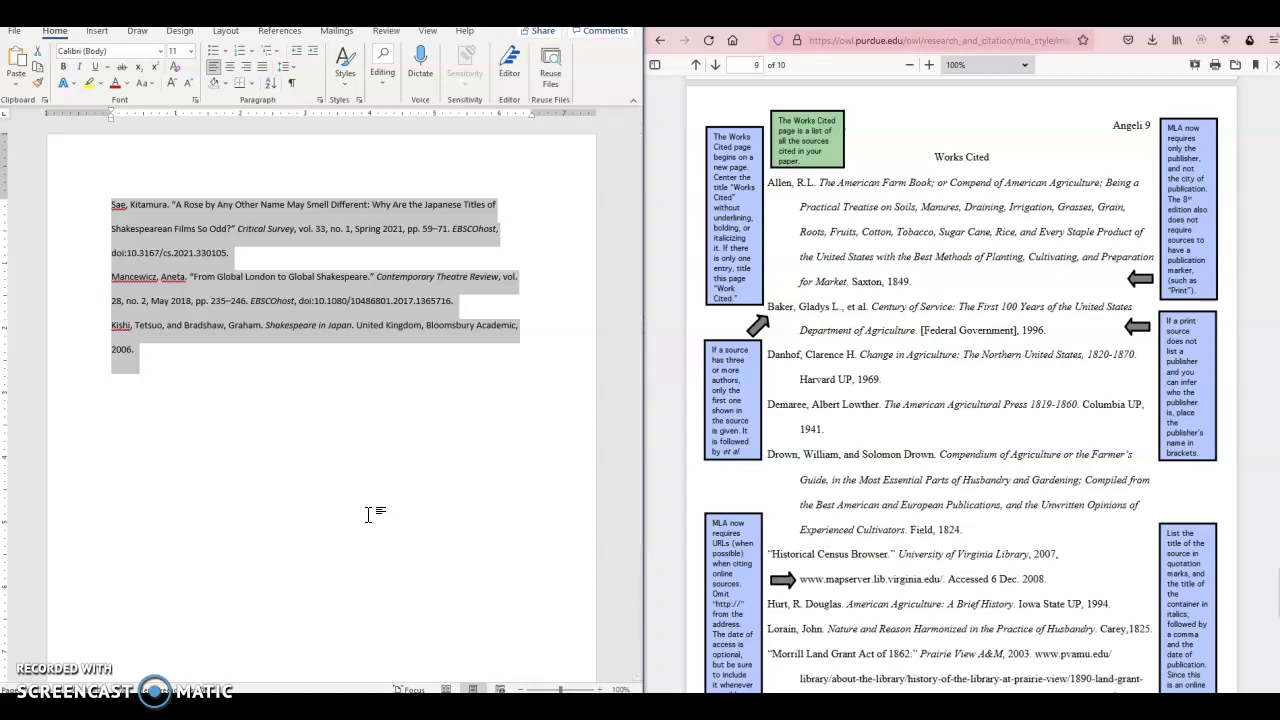
# Step: Change the three citations to Times New Roman, size 12
pyautogui.click(161, 51)
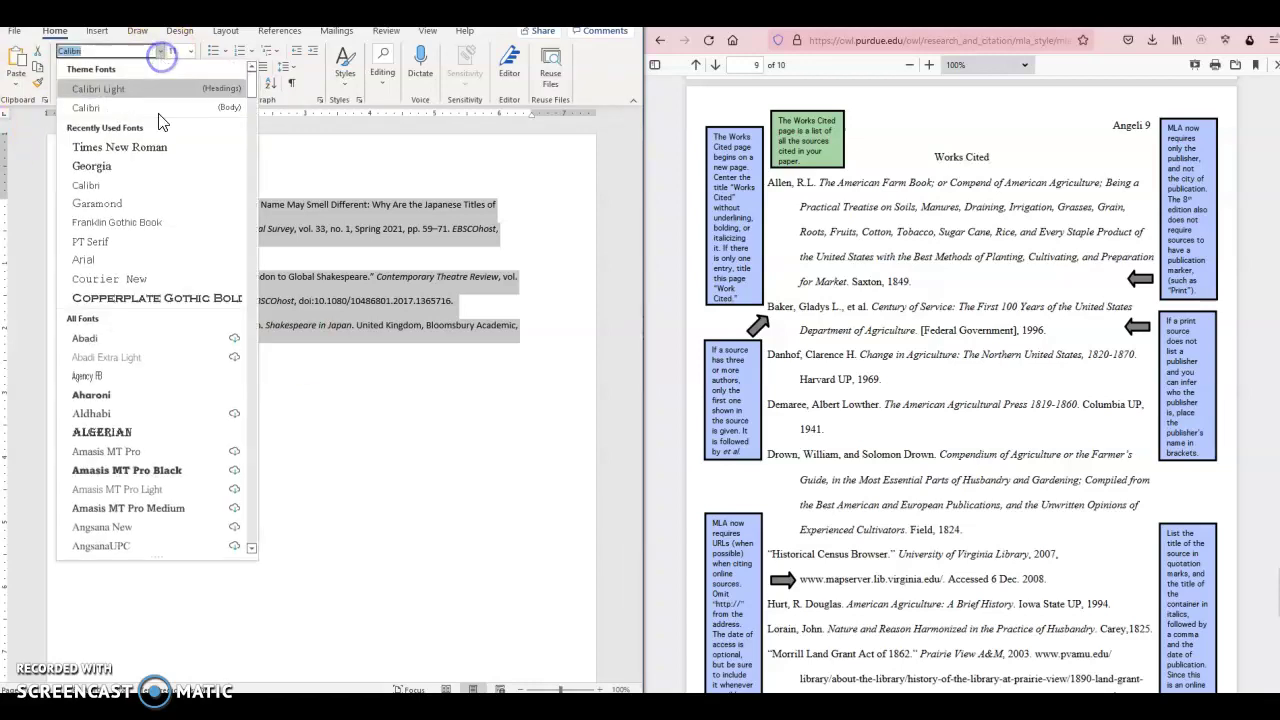
pyautogui.click(150, 147)
pyautogui.click(190, 51)
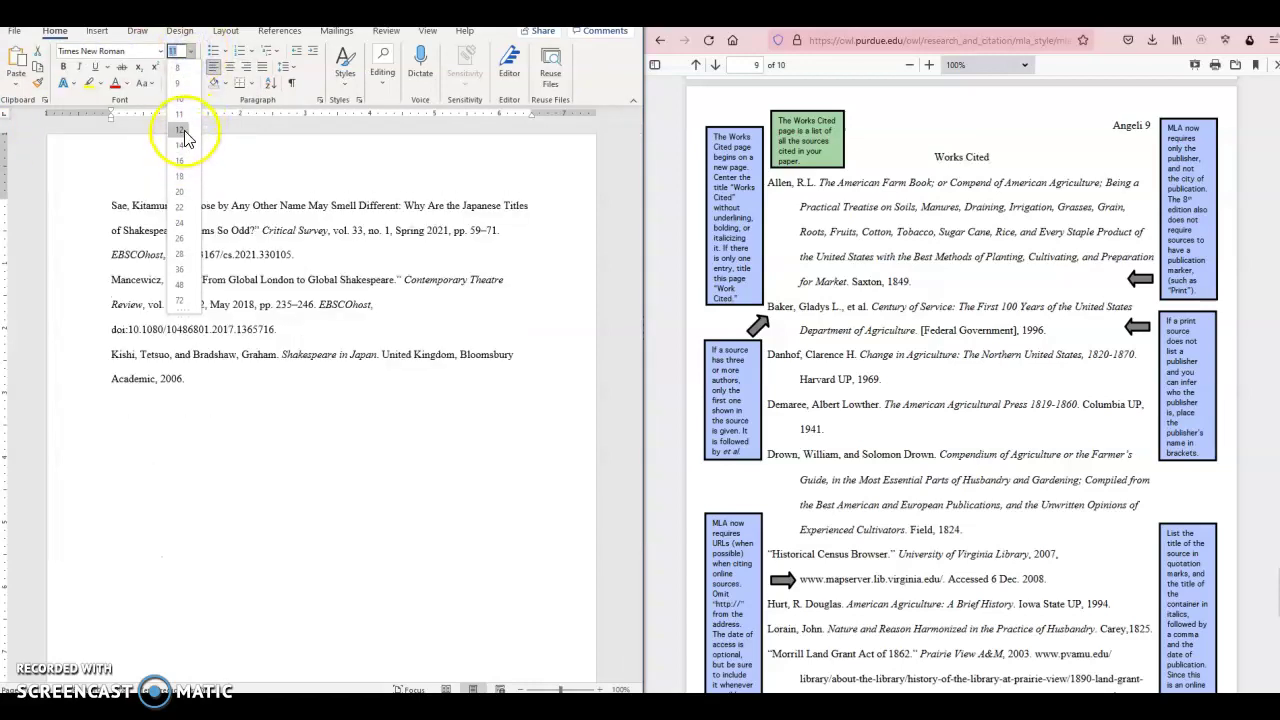
pyautogui.click(182, 130)
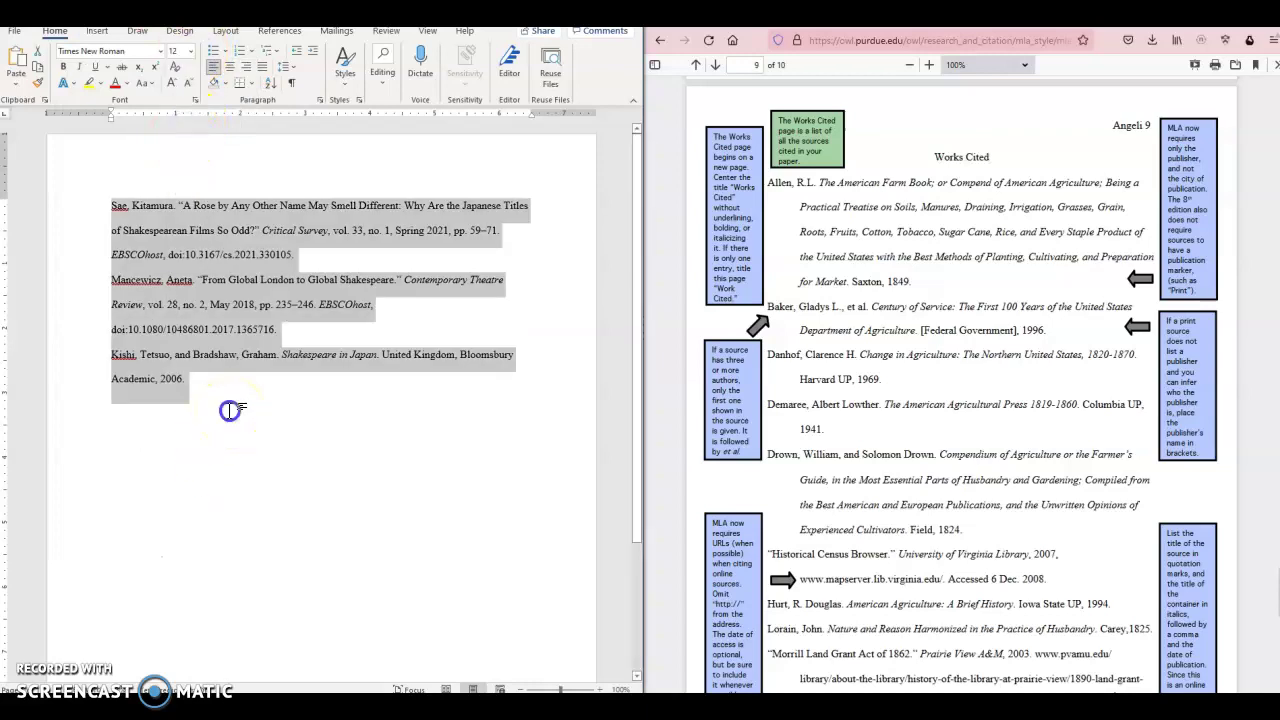
pyautogui.click(230, 410)
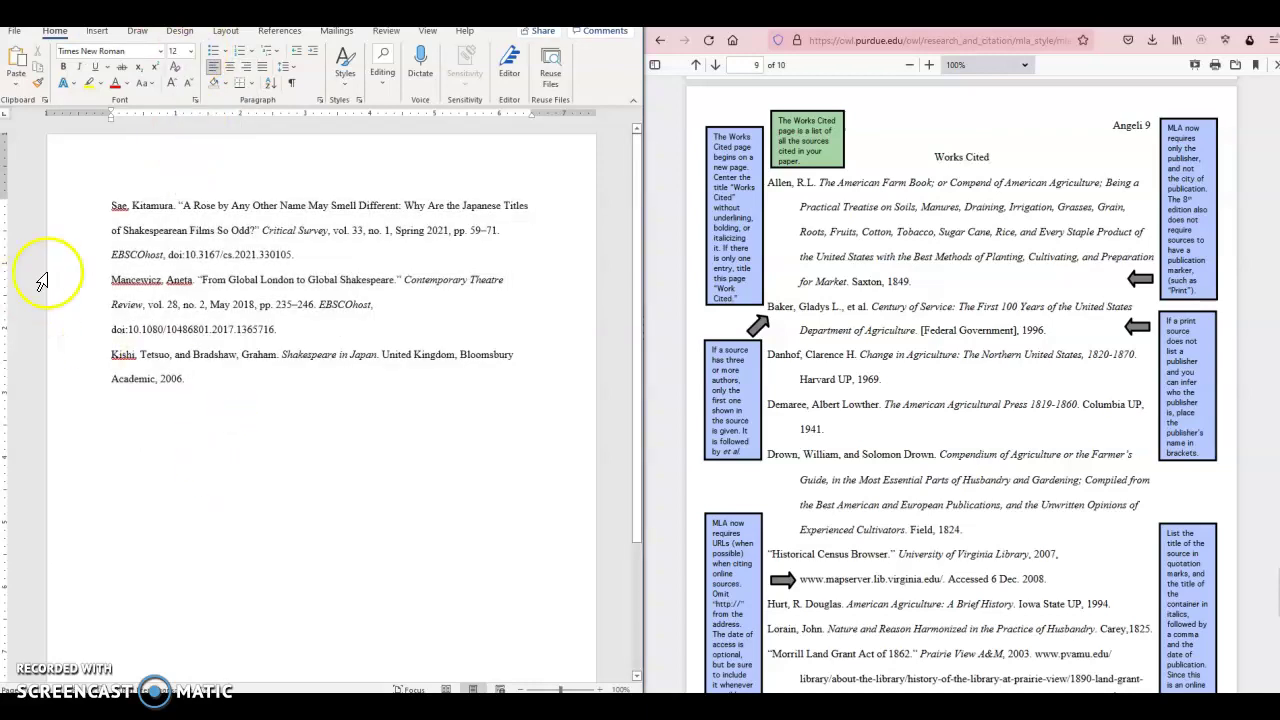
pyautogui.click(866, 306)
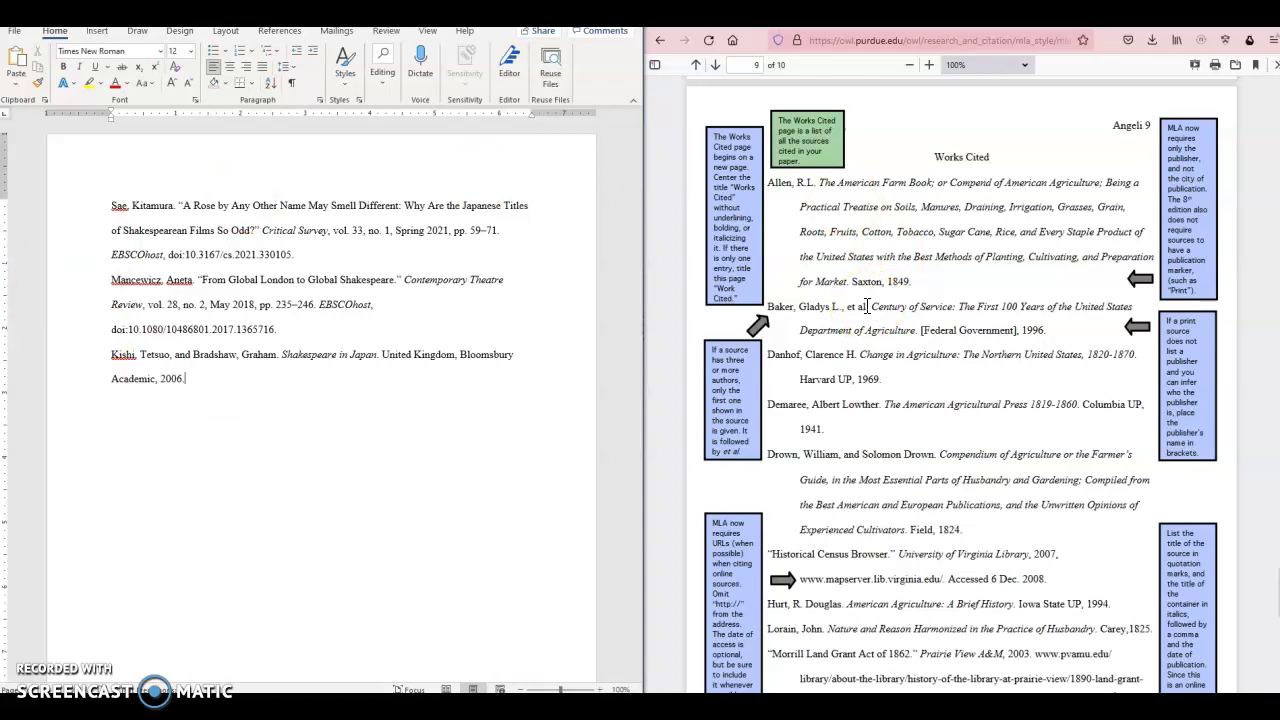
# Step: Set the citations' Special indentation to Hanging at 0.5 inches in the Paragraph dialog
pyautogui.moveTo(419, 459); pyautogui.dragTo(67, 221)
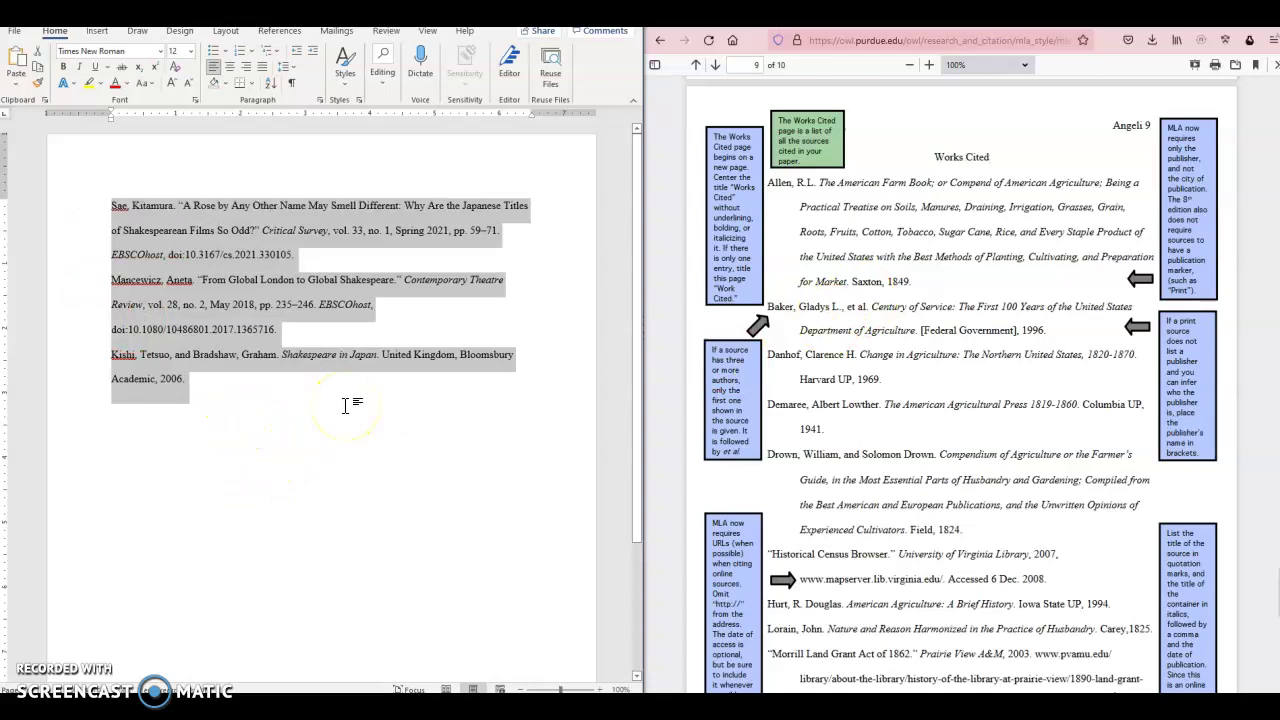
pyautogui.moveTo(240, 352); pyautogui.dragTo(112, 237)
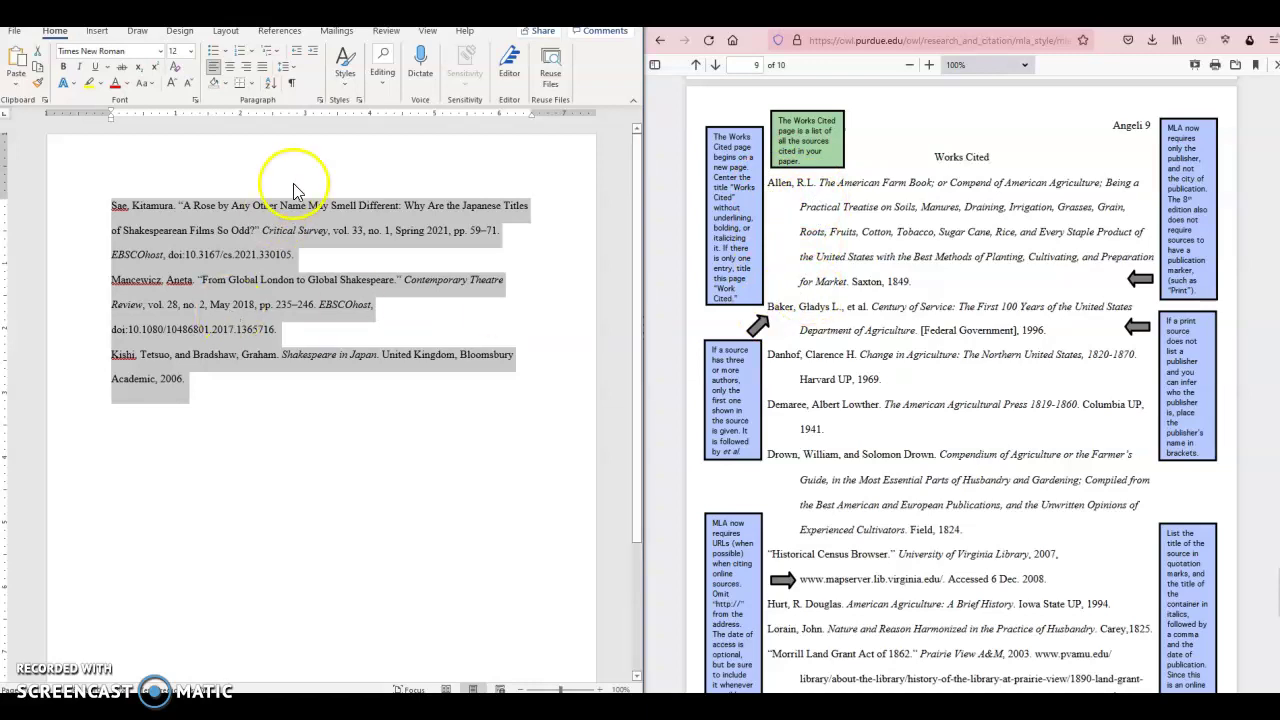
pyautogui.click(321, 100)
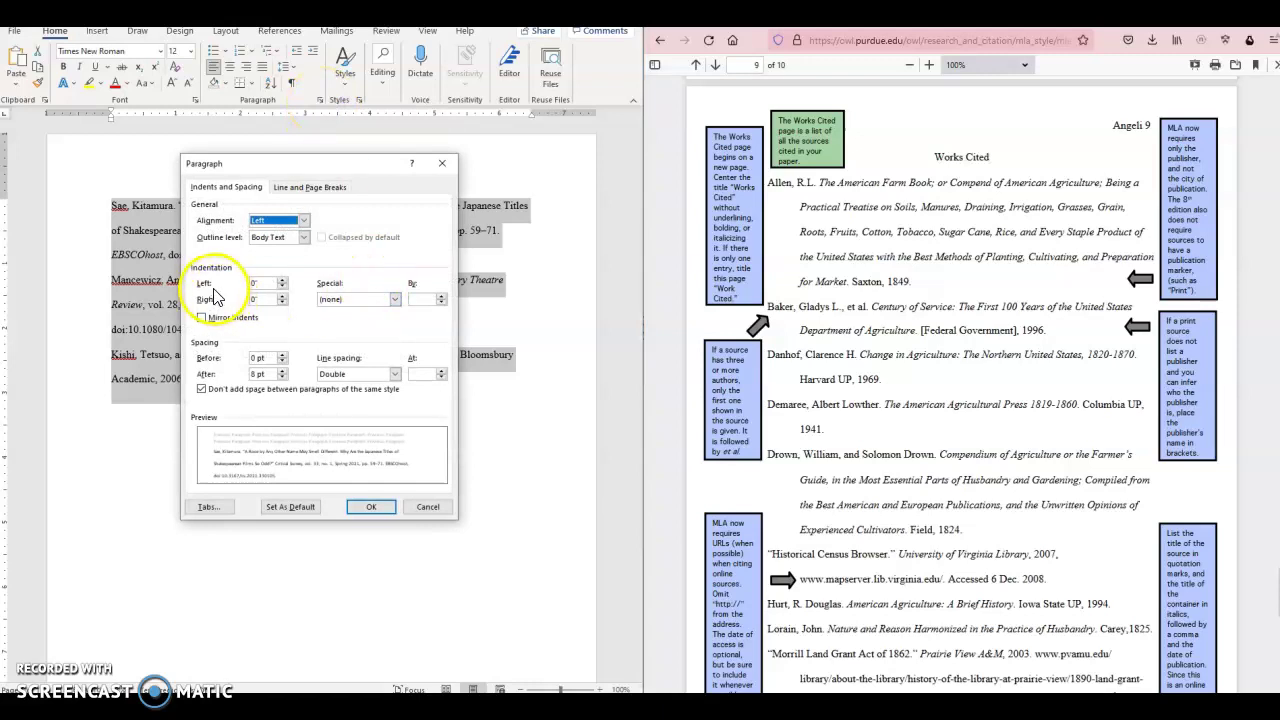
pyautogui.click(355, 299)
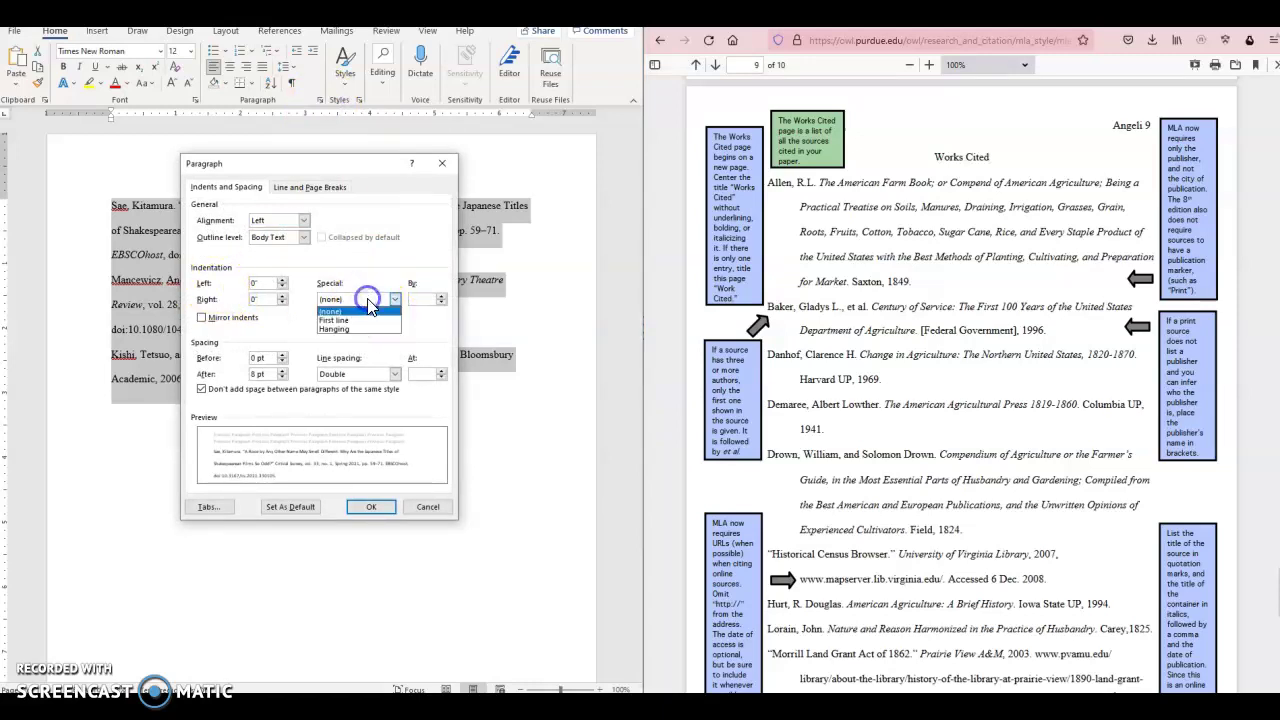
pyautogui.click(345, 326)
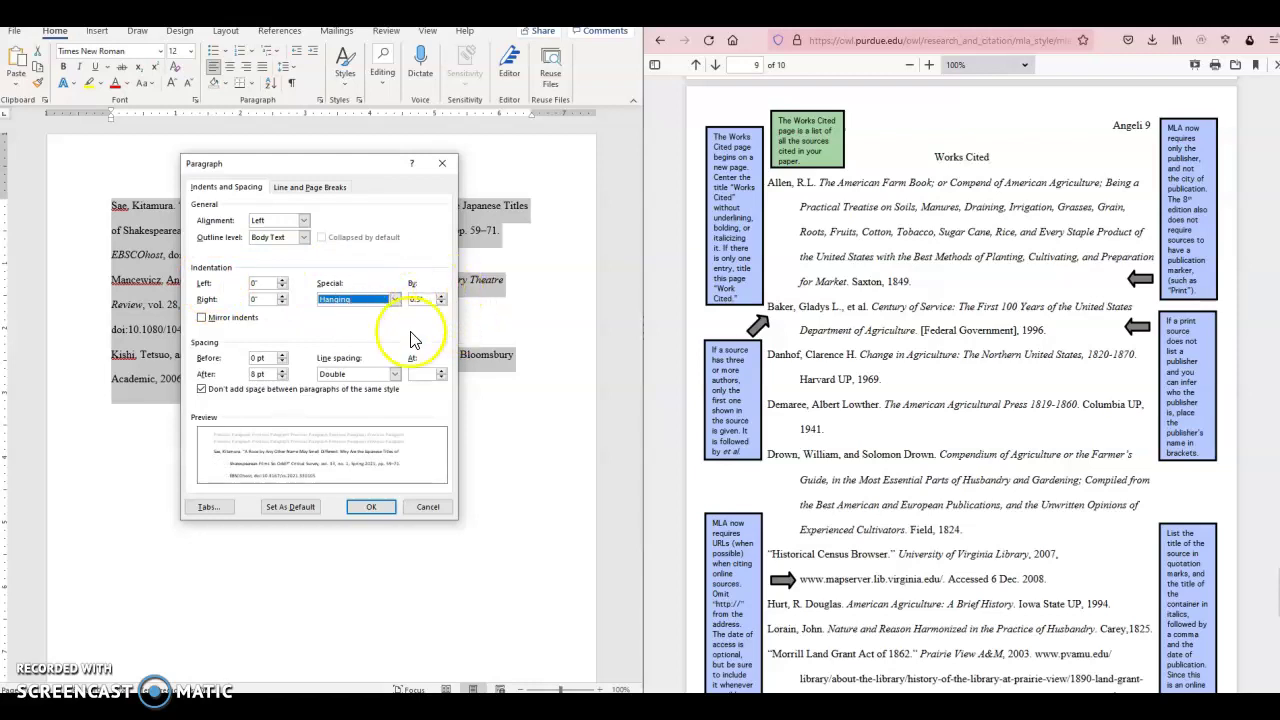
pyautogui.click(379, 513)
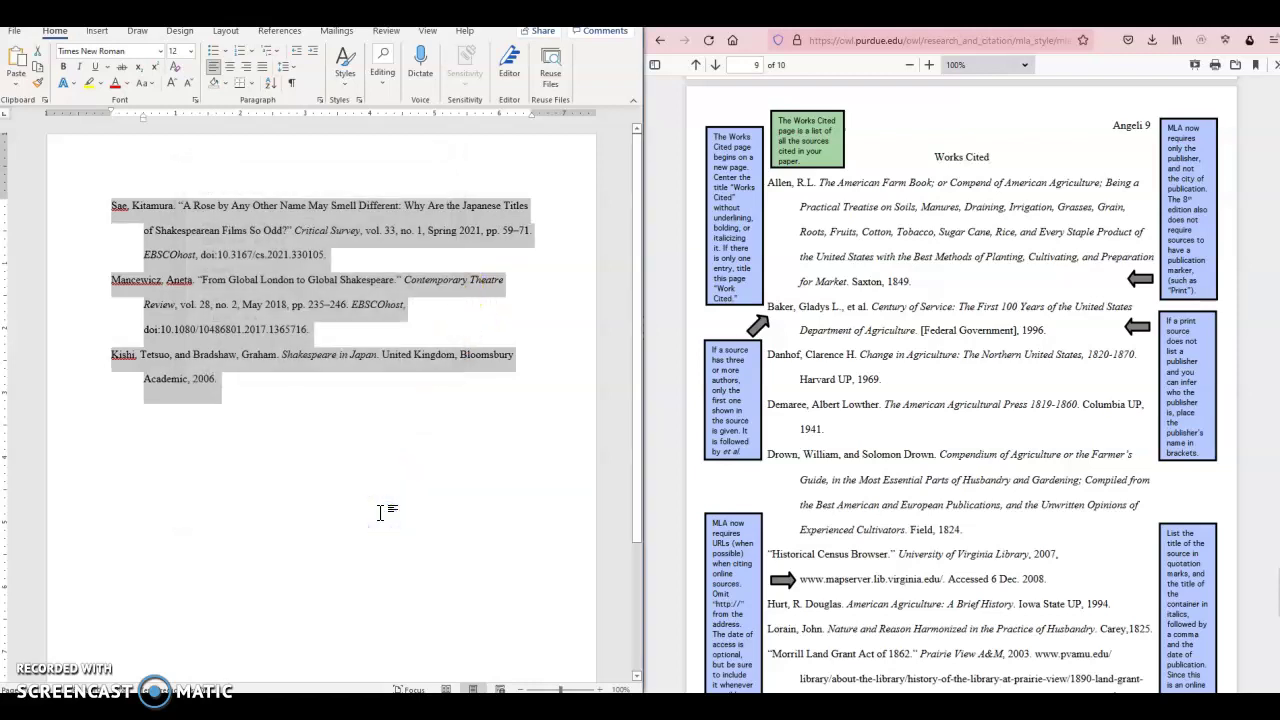
pyautogui.click(375, 506)
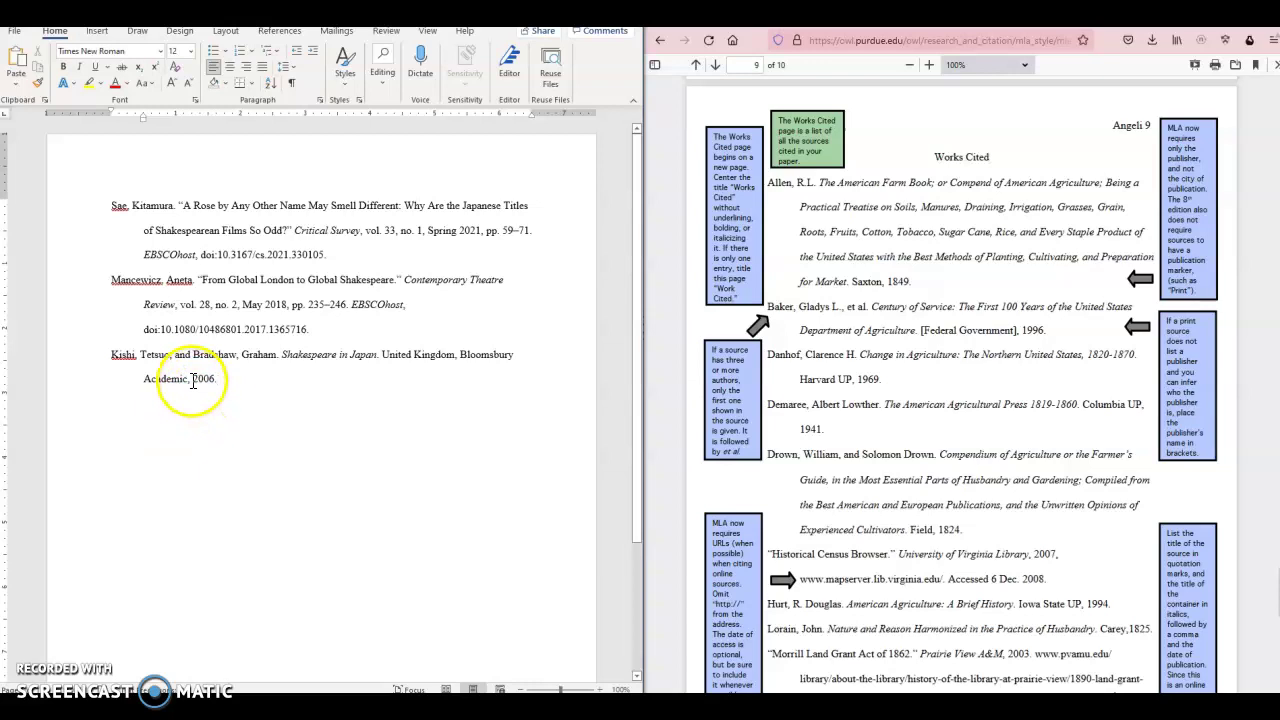
# Step: Insert a 'Works Cited' line above the first citation and center it
pyautogui.click(97, 207)
pyautogui.click(110, 207)
pyautogui.press('Return')
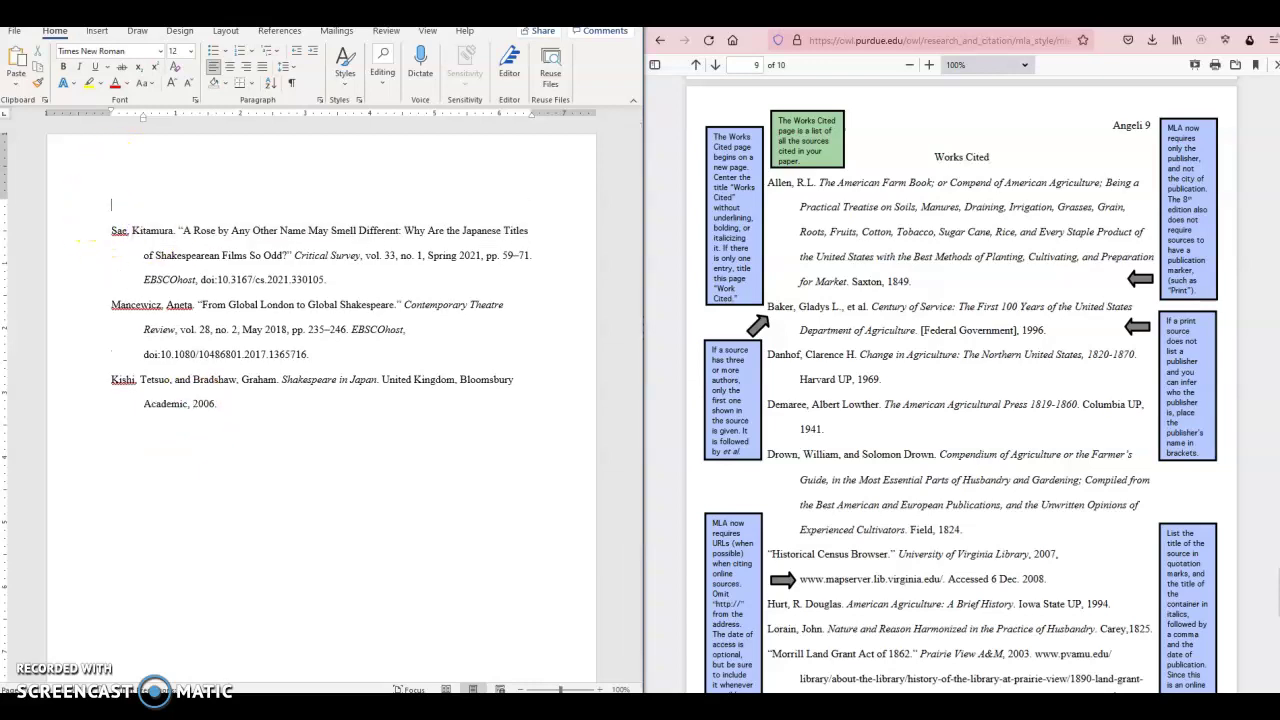
pyautogui.write('Works Cited')
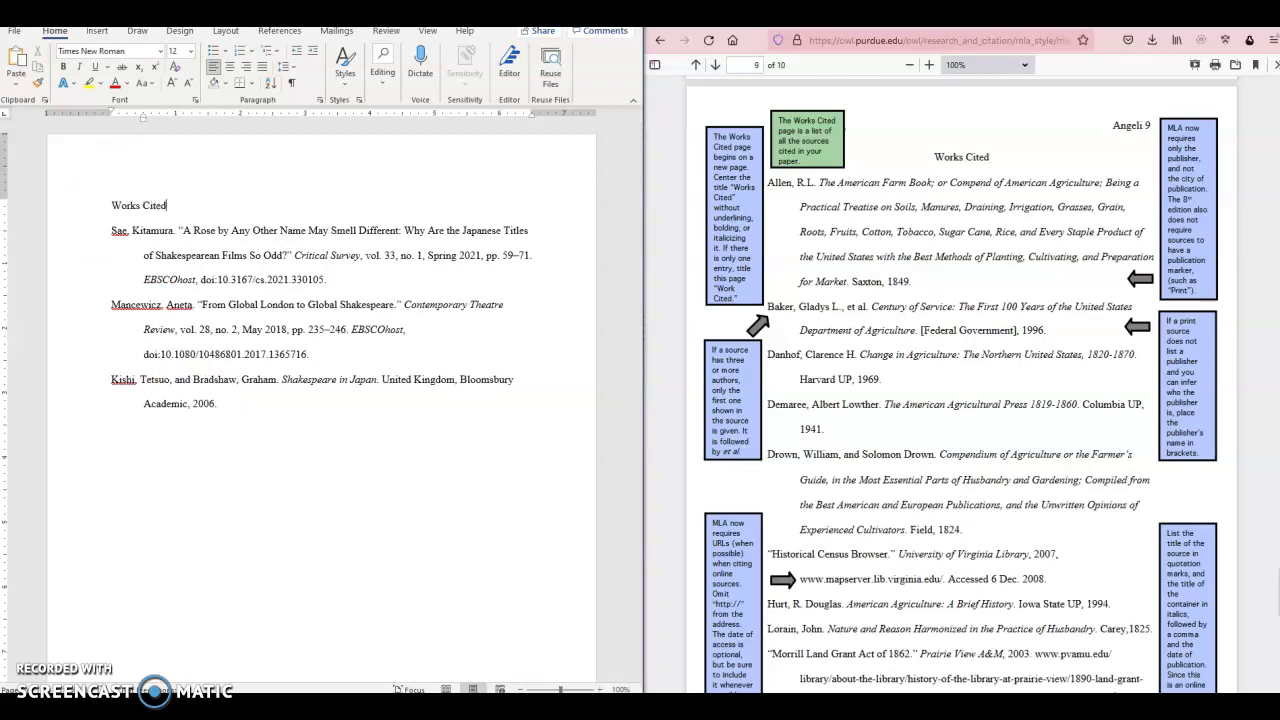
pyautogui.click(229, 66)
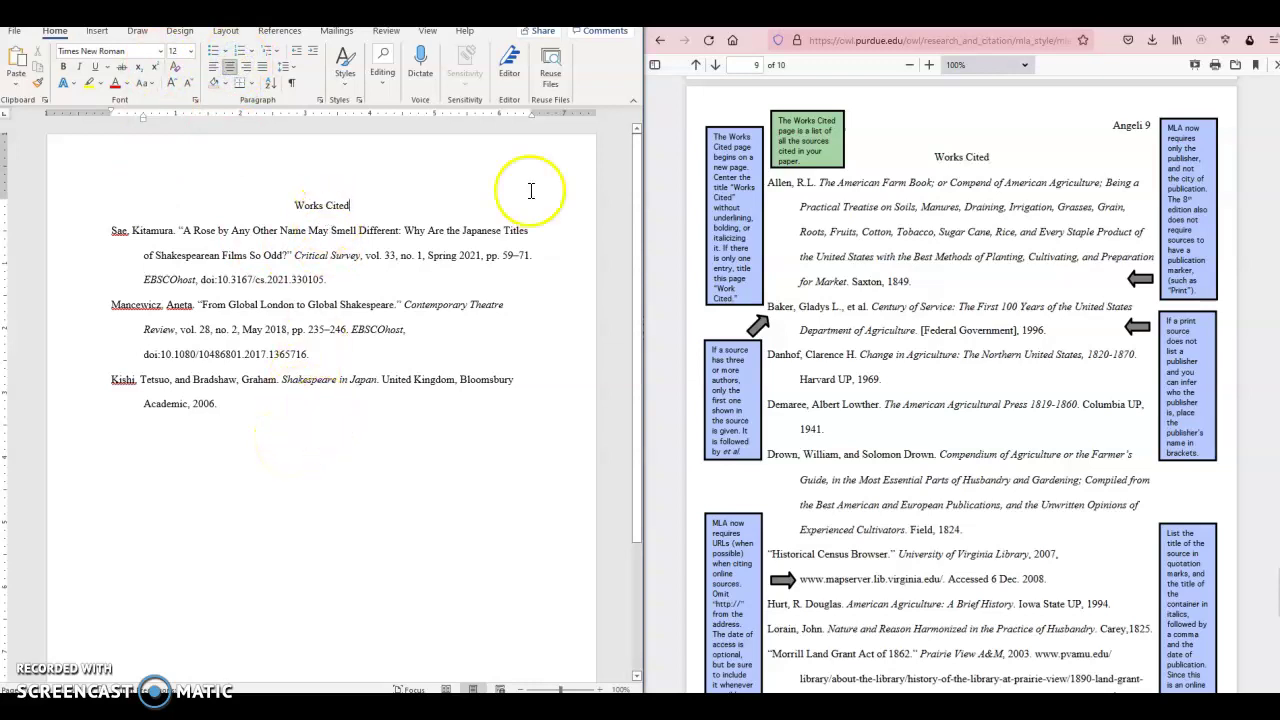
# Step: Add a Plain Number 3 page number to the header, preceded by the author's surname
pyautogui.doubleClick(515, 150)
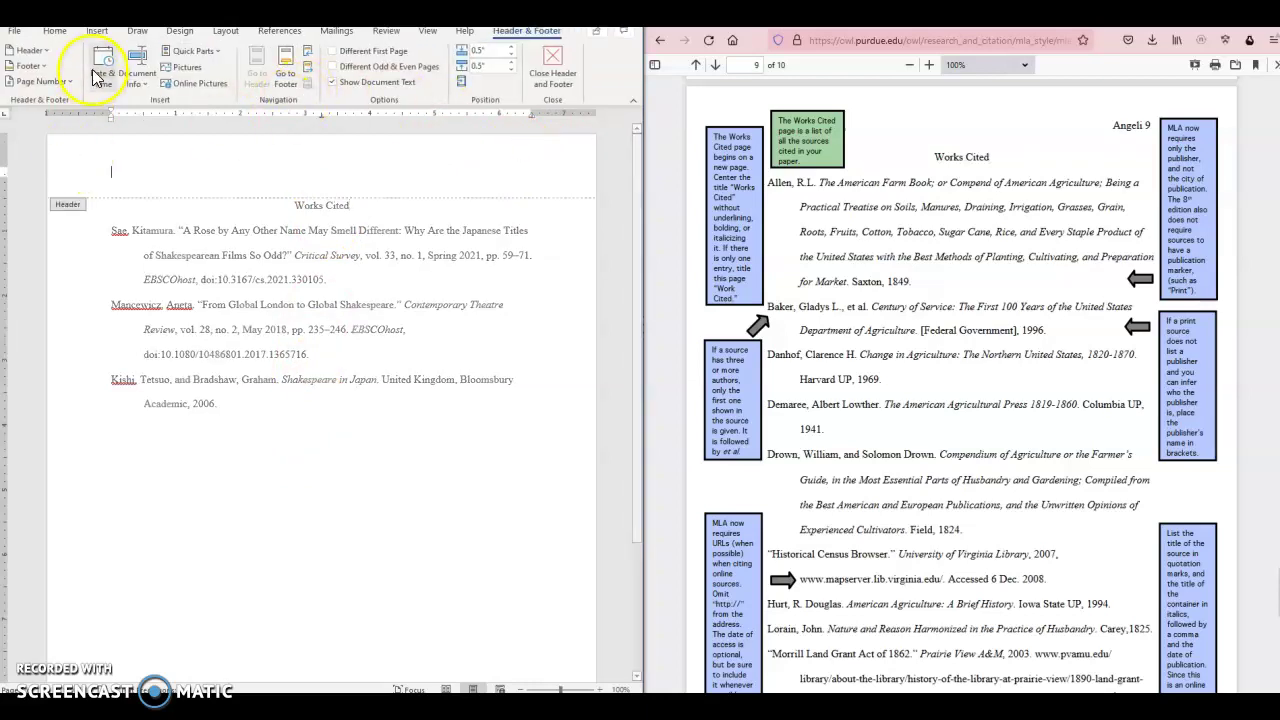
pyautogui.click(42, 81)
pyautogui.moveTo(65, 100)
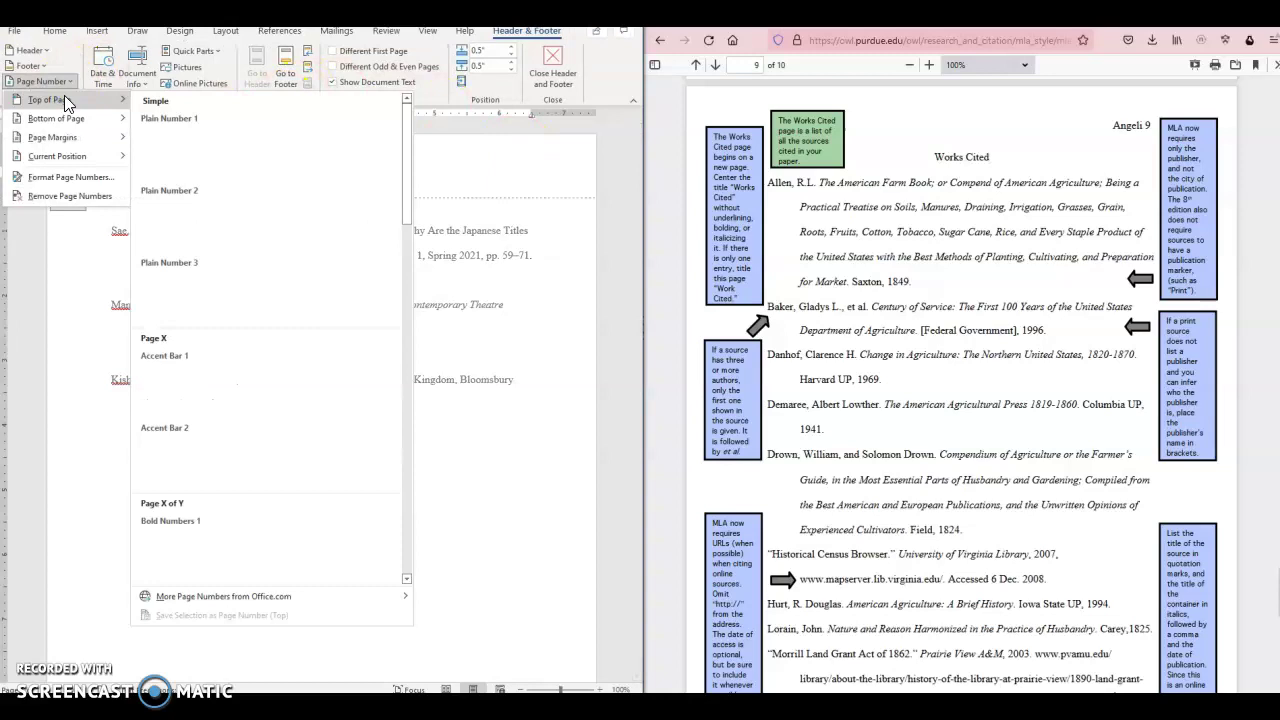
pyautogui.click(360, 300)
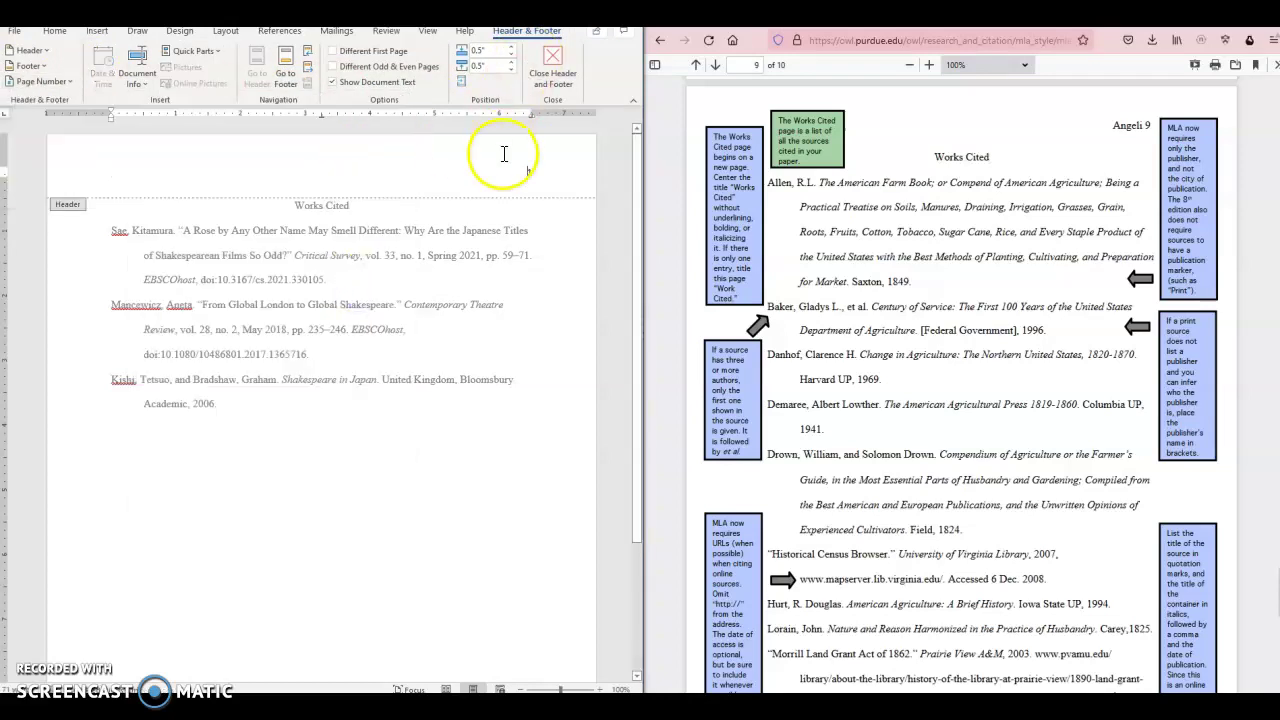
pyautogui.click(508, 155)
pyautogui.write('Burger 1')
# Step: Format the header text as Times New Roman 12 and return to the document body
pyautogui.moveTo(497, 172); pyautogui.dragTo(560, 172)
pyautogui.click(54, 33)
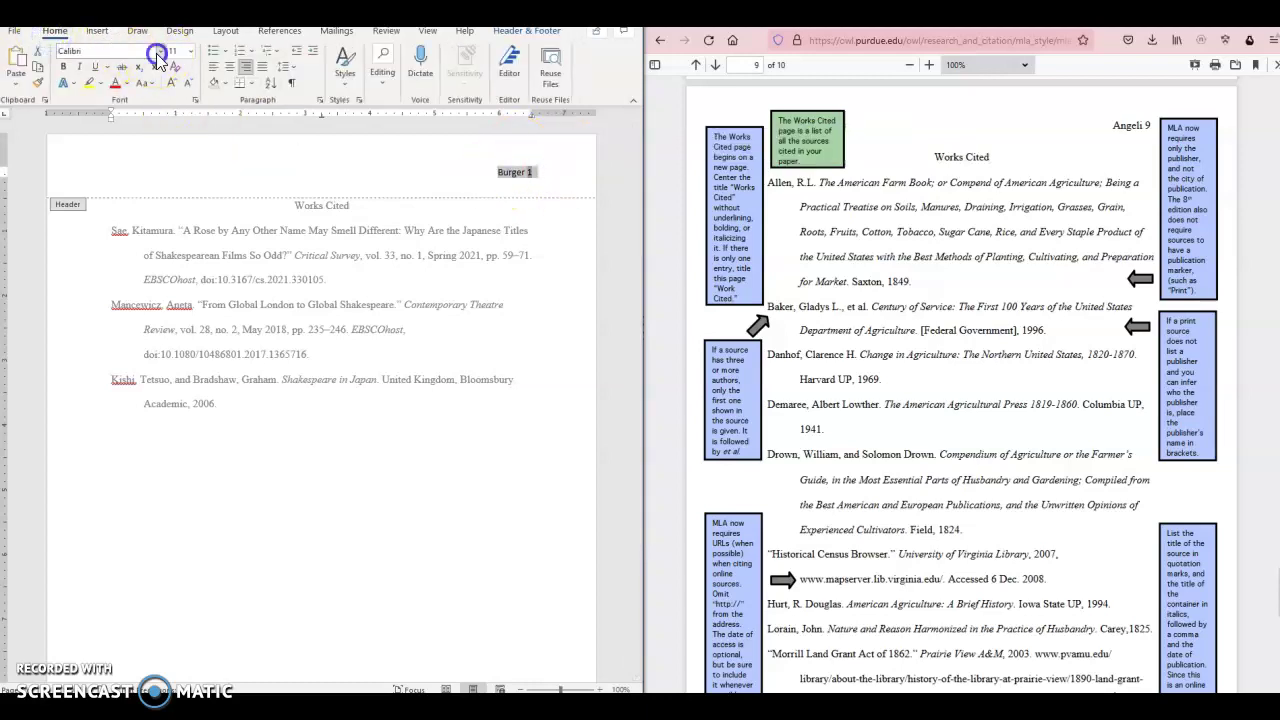
pyautogui.click(158, 51)
pyautogui.click(136, 148)
pyautogui.click(187, 51)
pyautogui.click(182, 131)
pyautogui.doubleClick(423, 296)
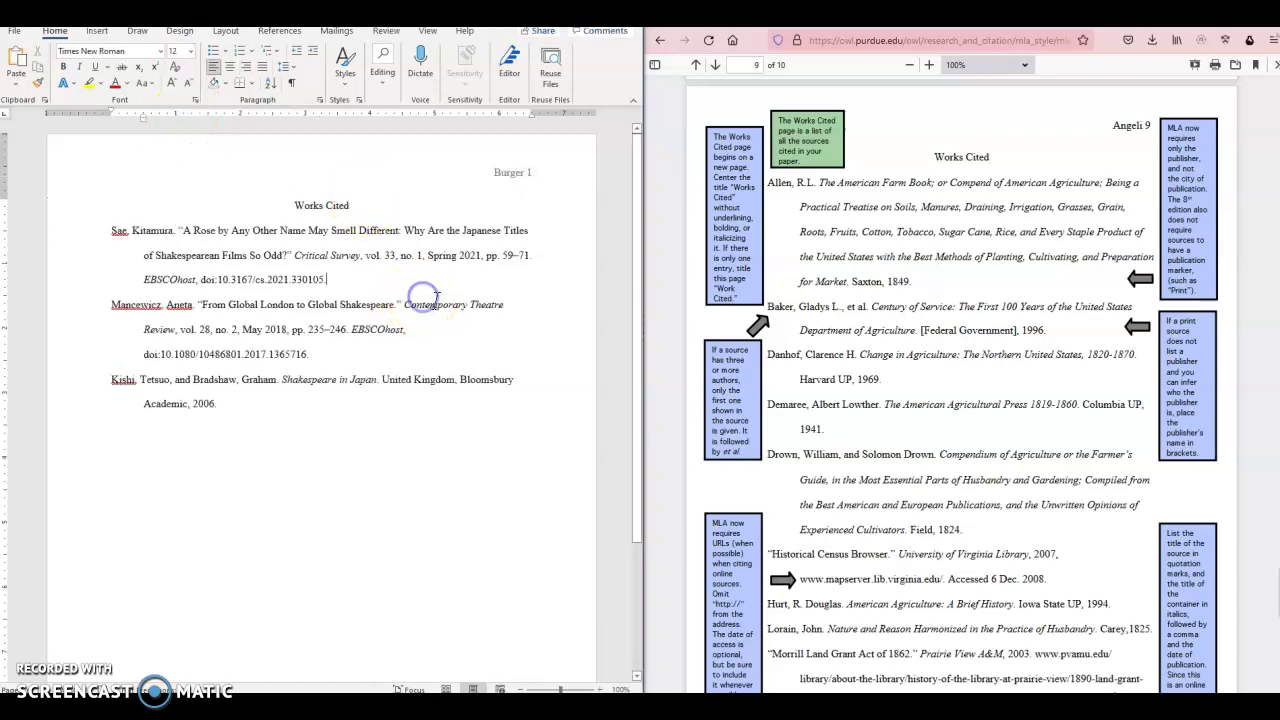
pyautogui.click(300, 497)
# Step: In the third citation, move the second author's first name before the surname and remove the doubled punctuation
pyautogui.click(300, 497)
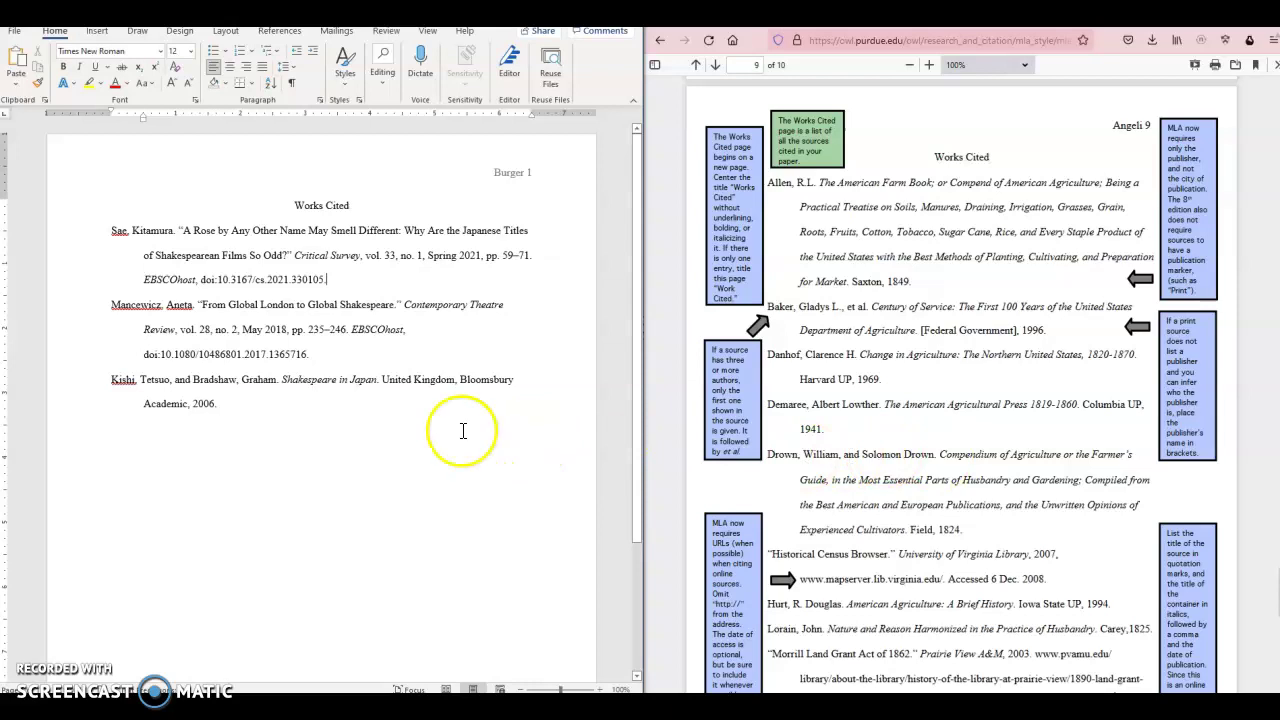
pyautogui.click(316, 410)
pyautogui.doubleClick(256, 381)
pyautogui.moveTo(254, 384); pyautogui.dragTo(193, 381)
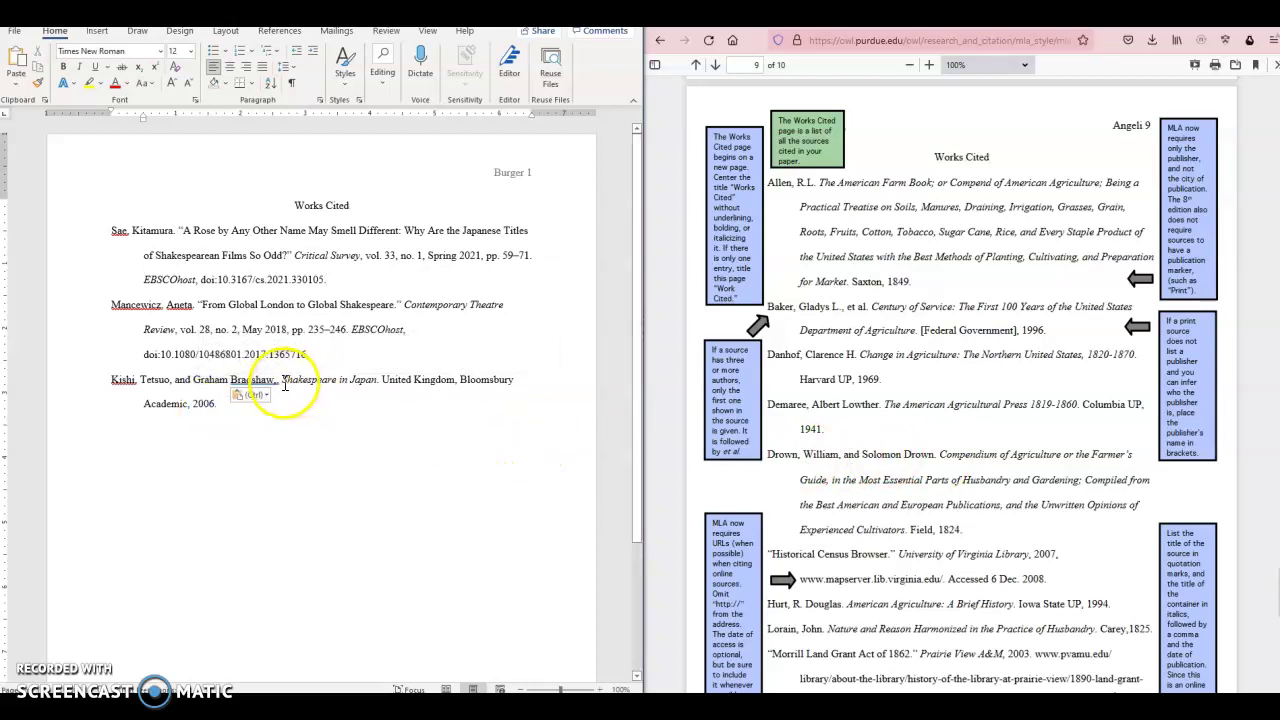
pyautogui.click(282, 381)
pyautogui.click(252, 430)
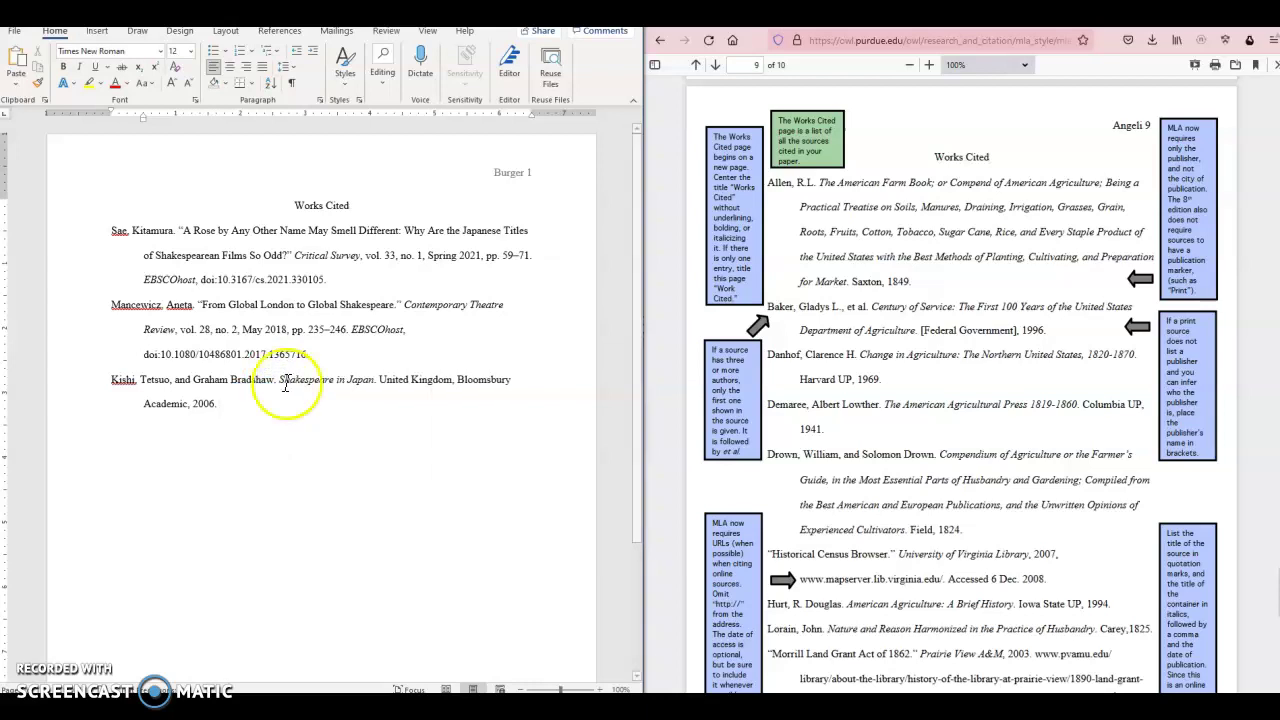
pyautogui.click(322, 463)
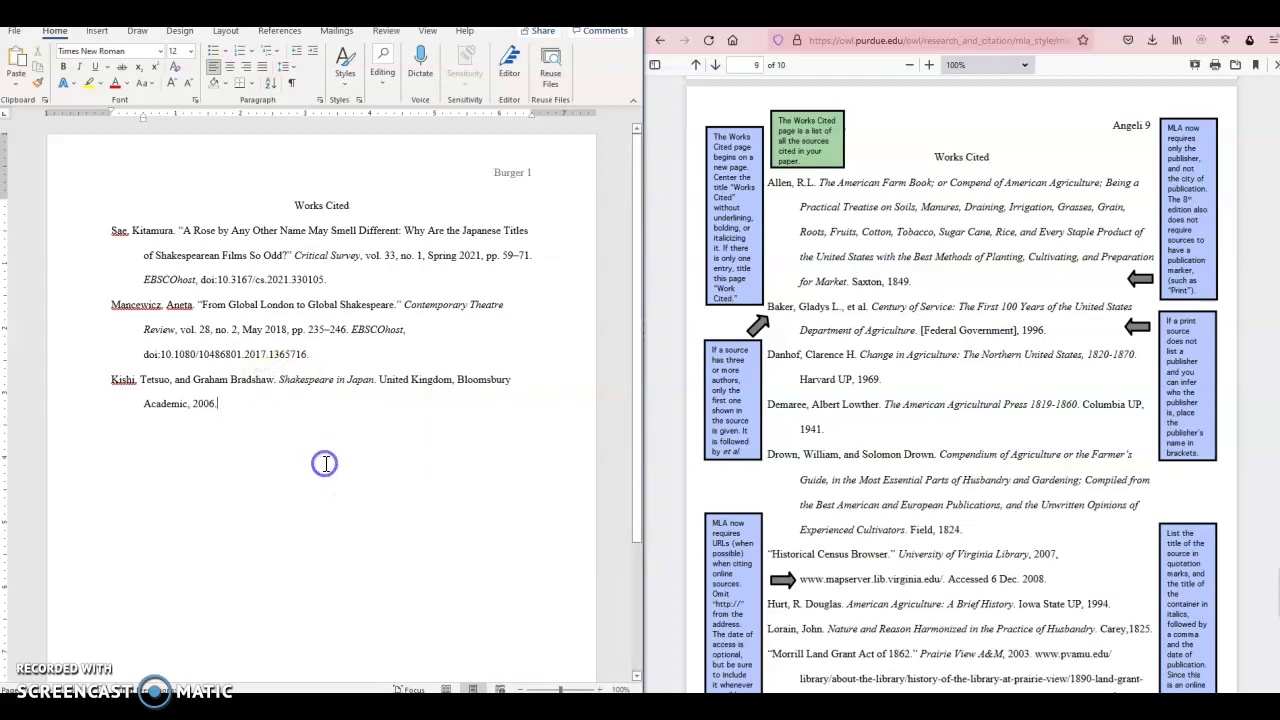
pyautogui.click(404, 440)
pyautogui.click(409, 433)
pyautogui.click(409, 428)
# Step: Sort the three citations by paragraph text in ascending order
pyautogui.click(421, 420)
pyautogui.moveTo(421, 420); pyautogui.dragTo(98, 228)
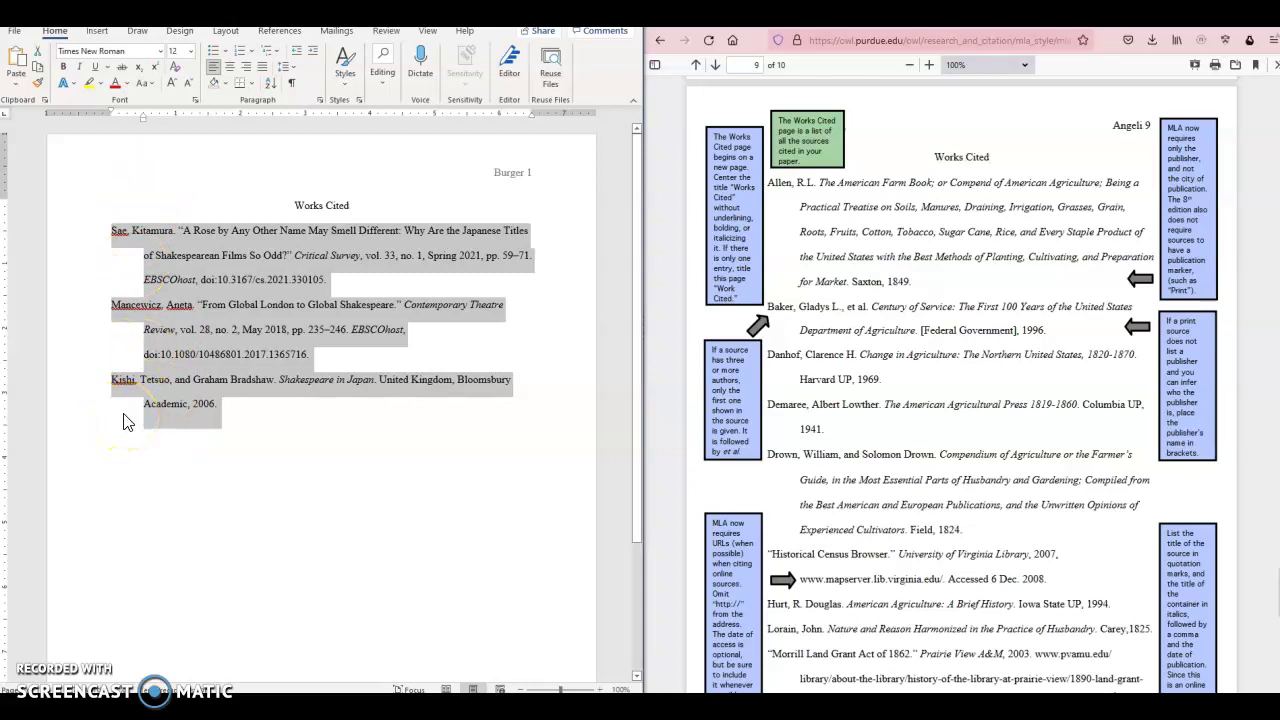
pyautogui.click(271, 402)
pyautogui.doubleClick(90, 377)
pyautogui.click(226, 460)
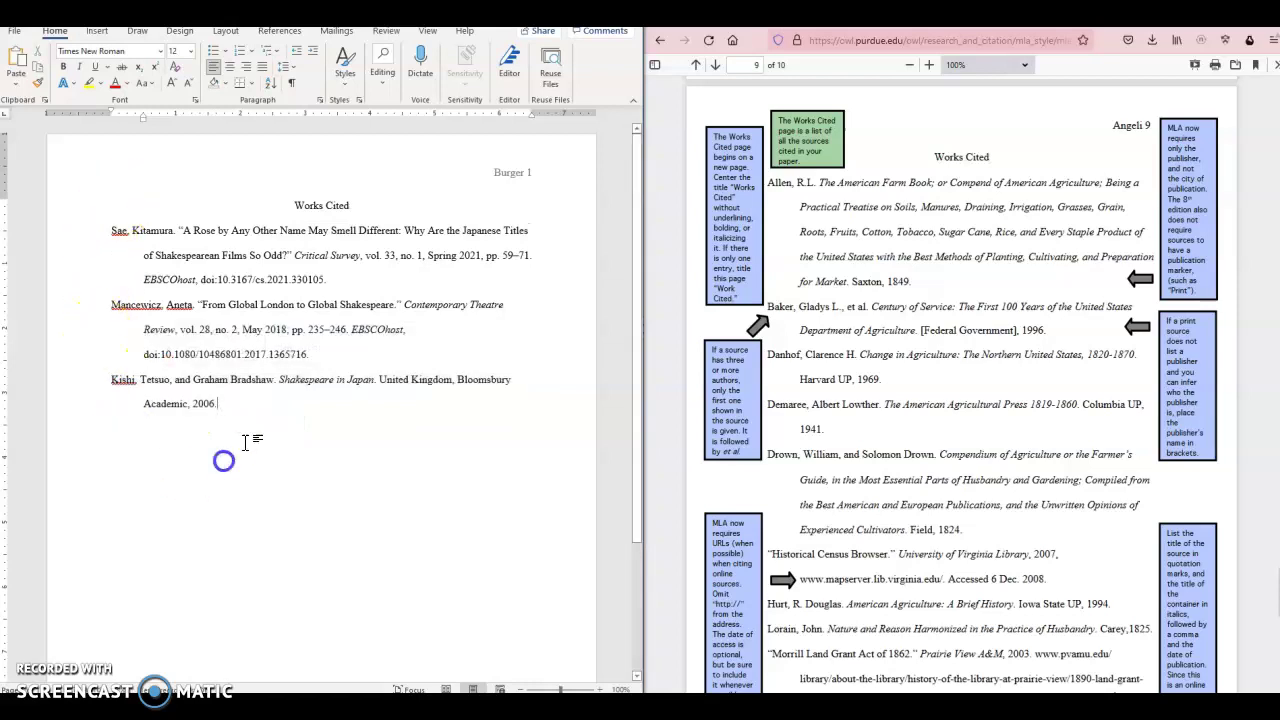
pyautogui.moveTo(228, 400); pyautogui.dragTo(68, 236)
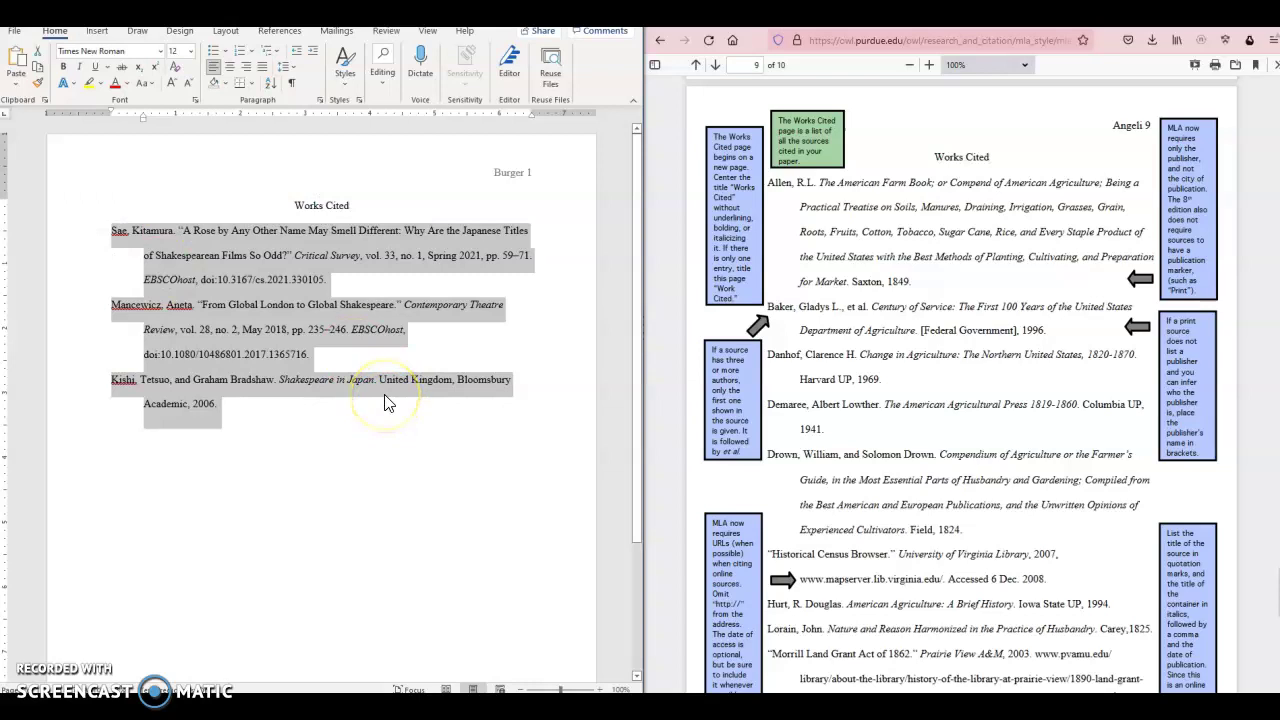
pyautogui.click(272, 83)
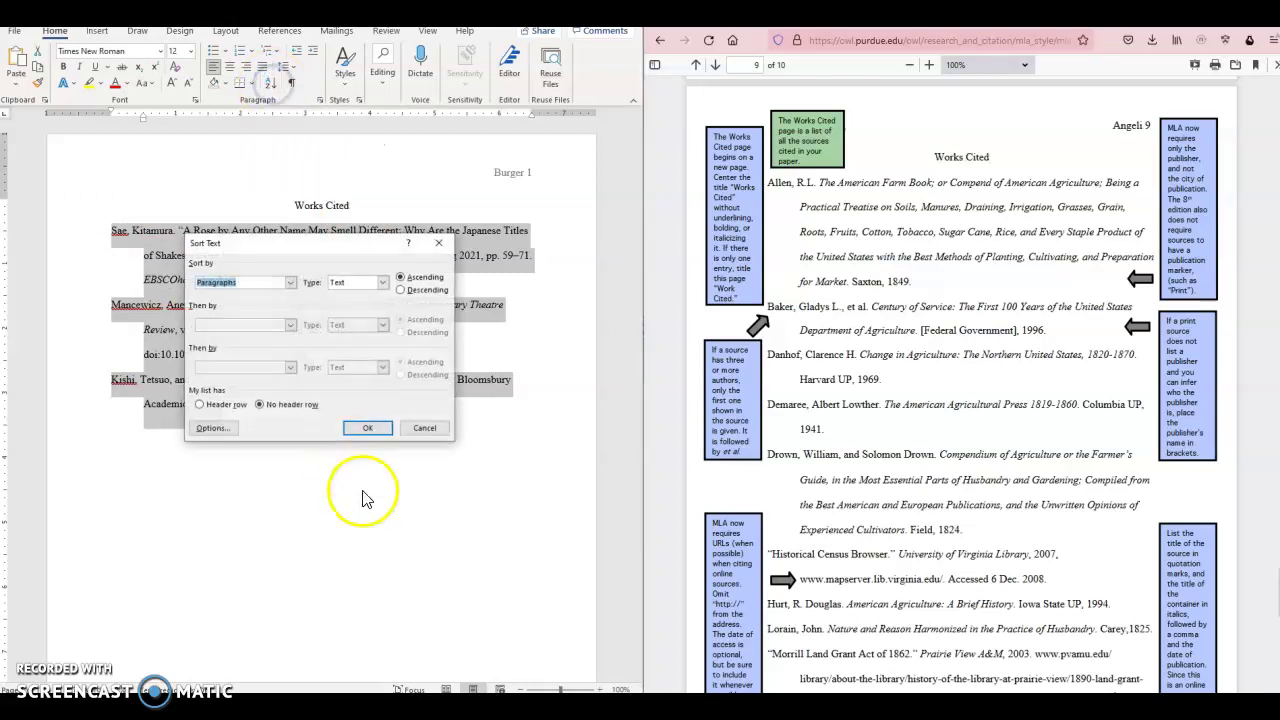
pyautogui.click(370, 433)
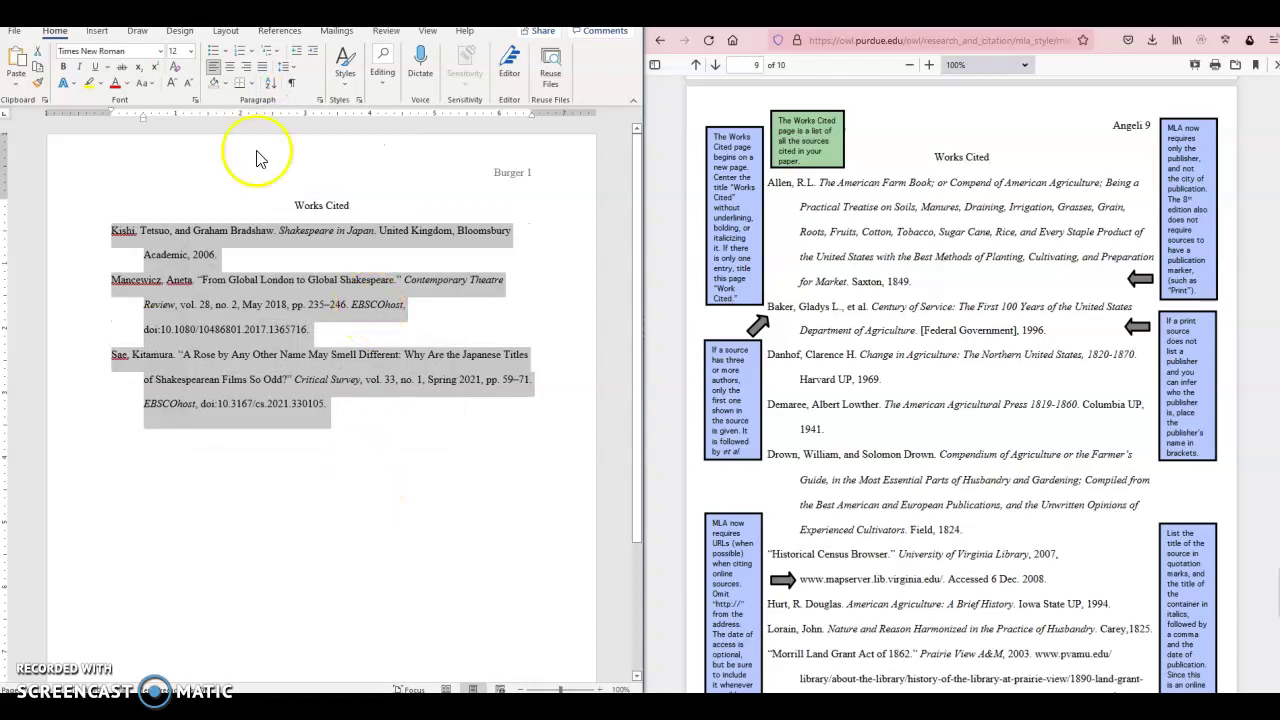
pyautogui.click(271, 88)
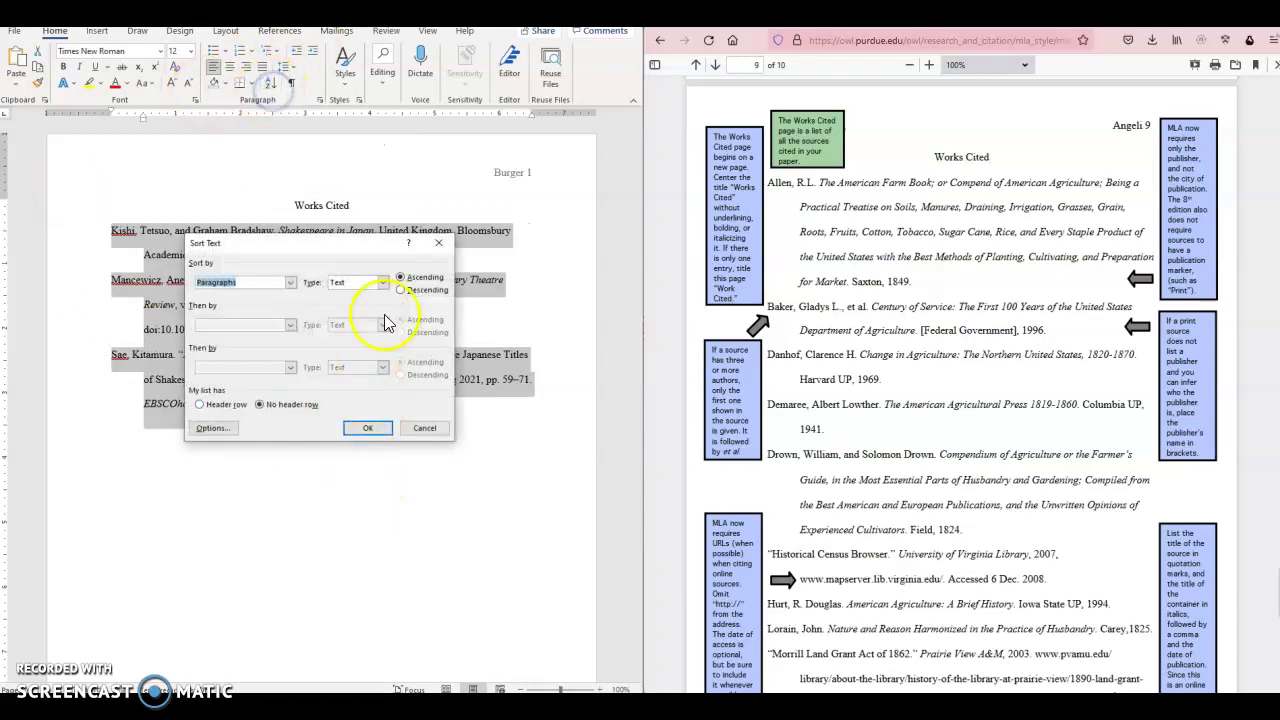
pyautogui.click(448, 241)
pyautogui.click(406, 510)
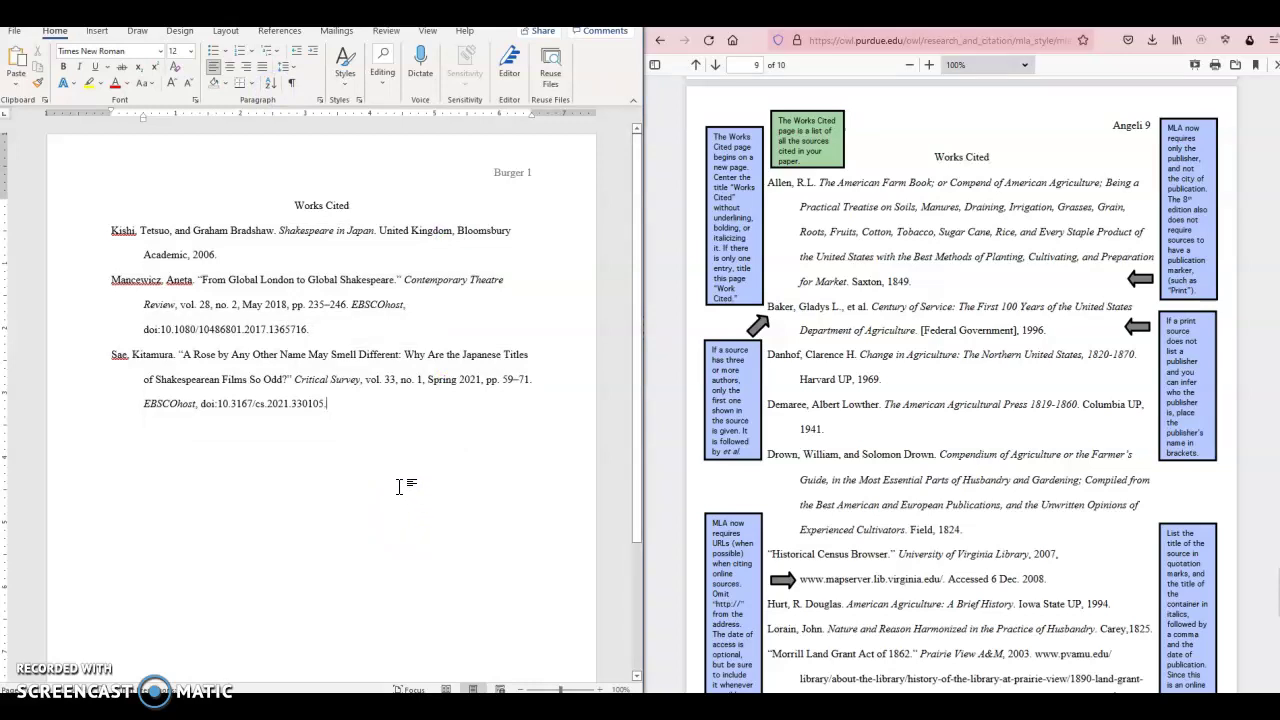
pyautogui.click(399, 482)
pyautogui.click(386, 520)
pyautogui.click(241, 534)
pyautogui.click(220, 557)
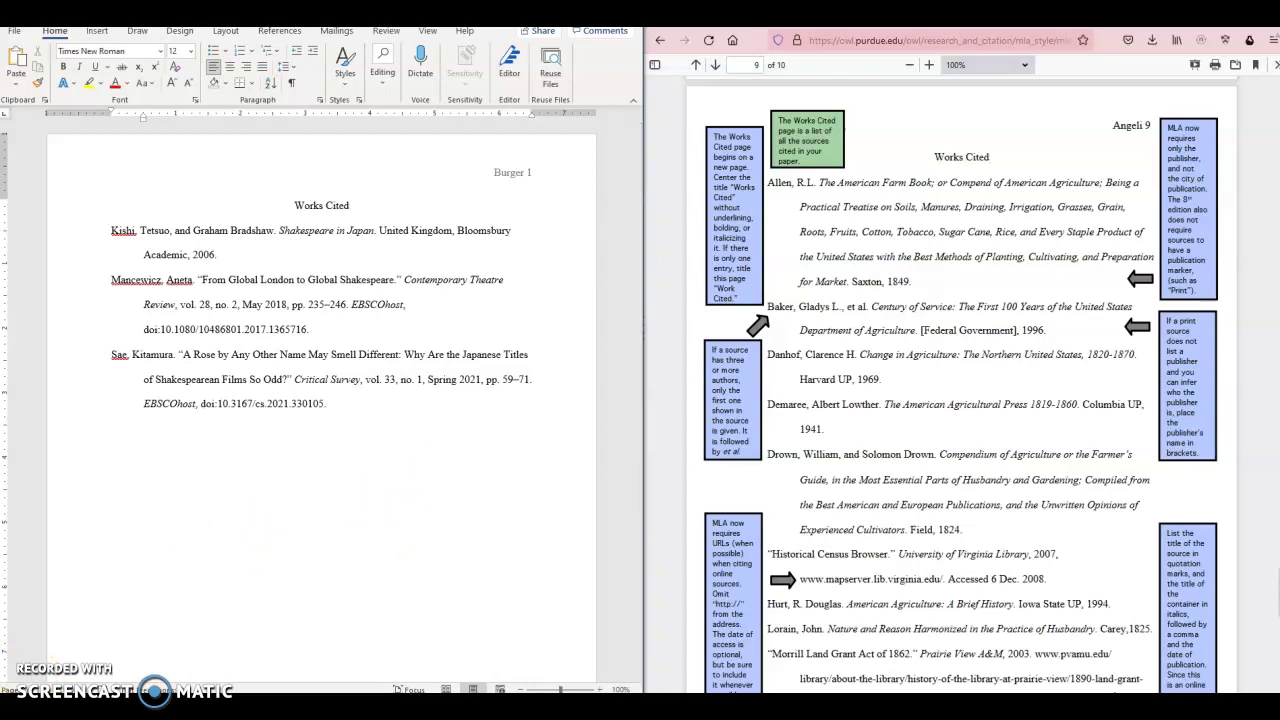